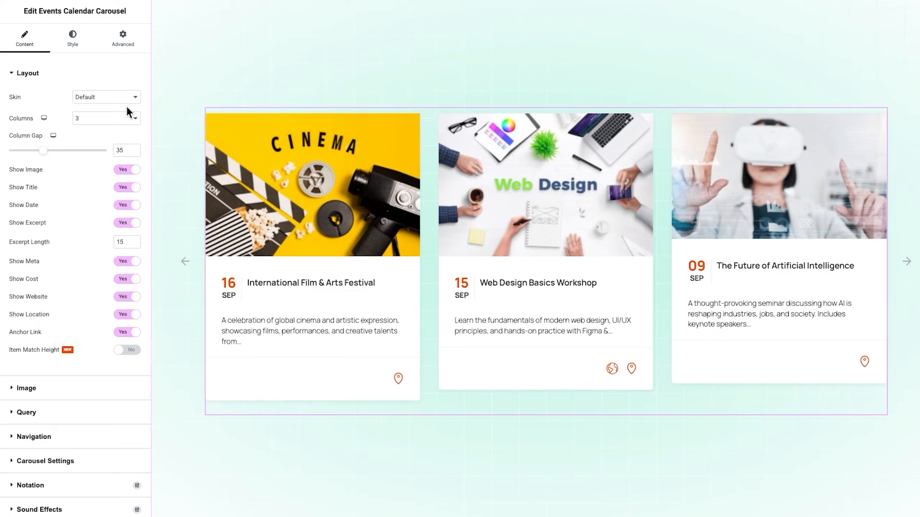
- Try the Fable and Altra skins on the events carousel and return the skin to Default
{"action": "left_click", "coordinate": [125, 101]}
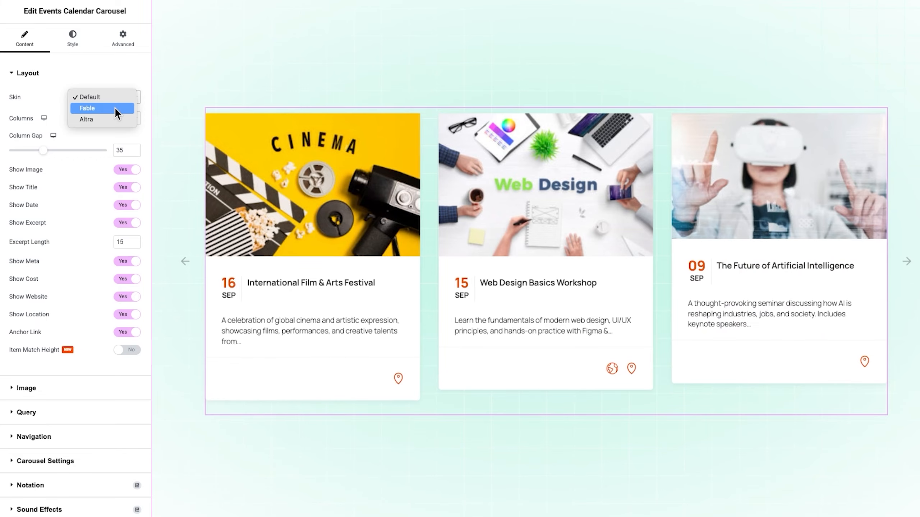
{"action": "left_click", "coordinate": [114, 107]}
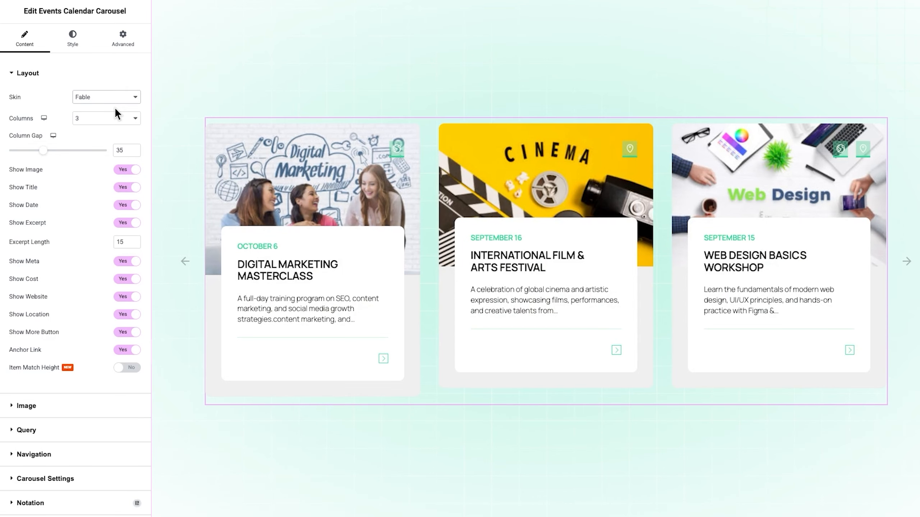
{"action": "left_click", "coordinate": [114, 104]}
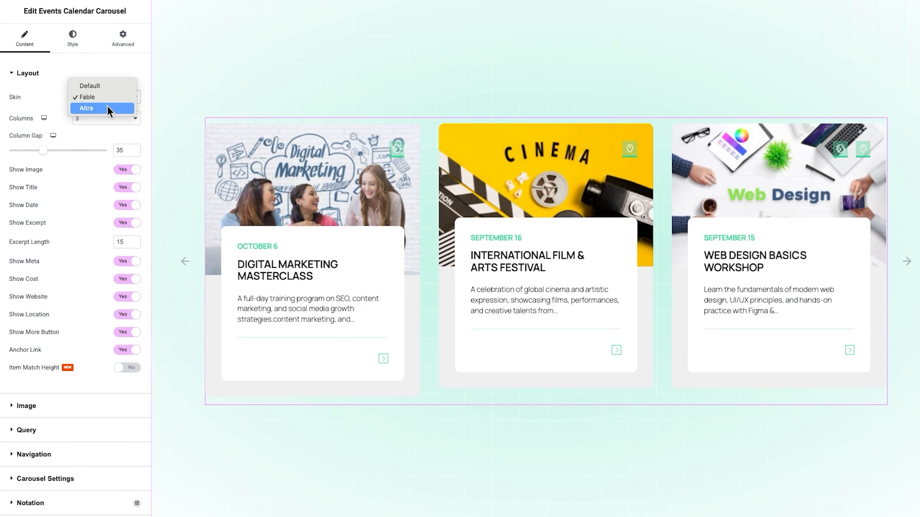
{"action": "left_click", "coordinate": [109, 109]}
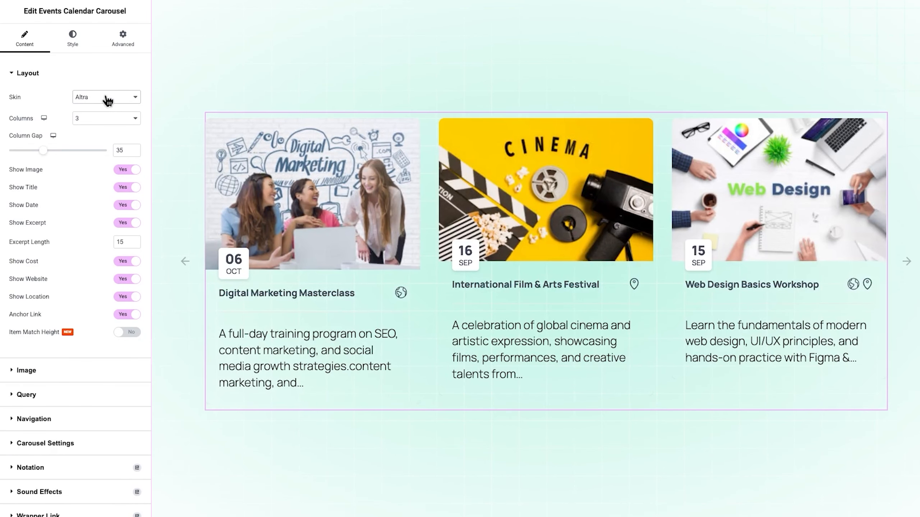
{"action": "left_click", "coordinate": [105, 96]}
{"action": "left_click", "coordinate": [100, 75]}
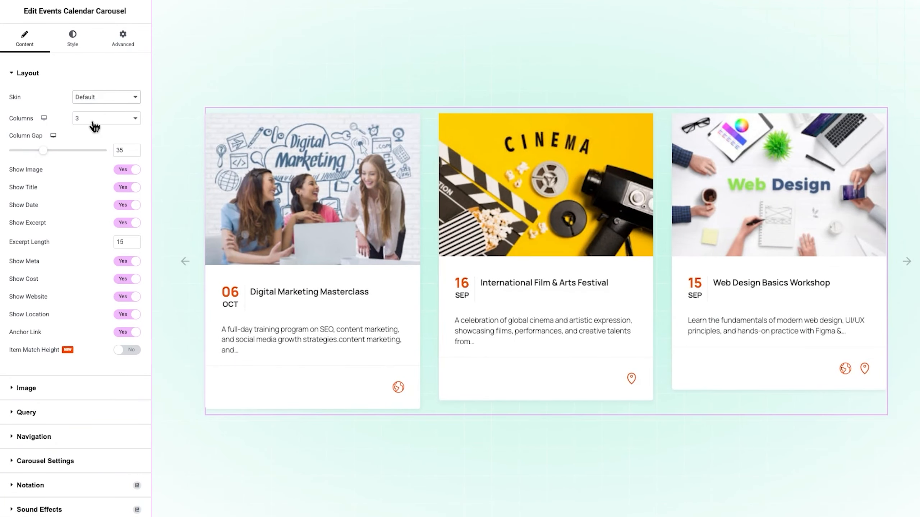
- Adjust the carousel layout with a column gap of 30, an excerpt length of 17 and Item Match Height enabled
{"action": "left_click", "coordinate": [93, 124]}
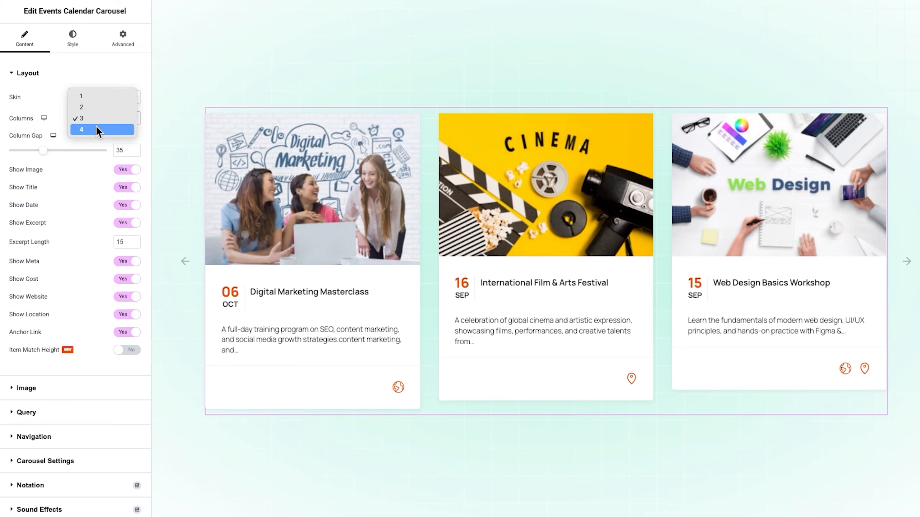
{"action": "left_click", "coordinate": [57, 115]}
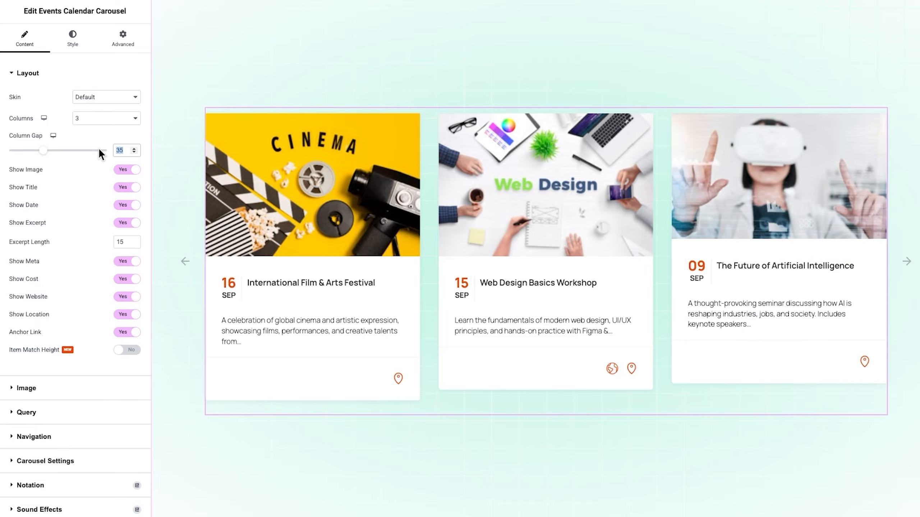
{"action": "type", "text": "30"}
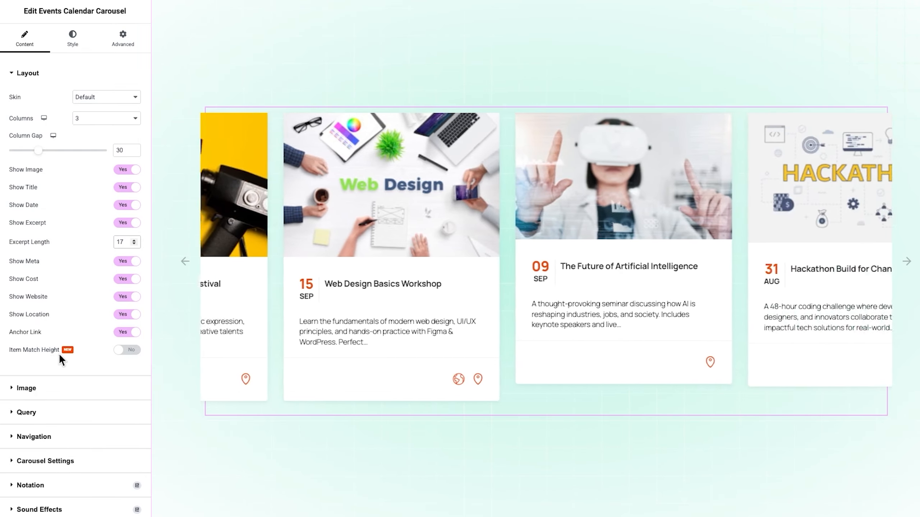
{"action": "left_click", "coordinate": [123, 350]}
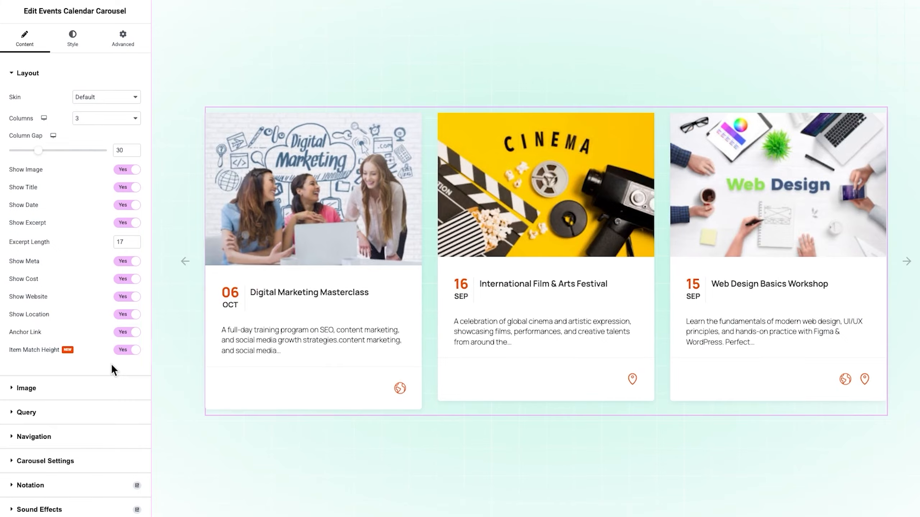
- Set the carousel's event images to Full resolution with an image ratio of 0.65
{"action": "left_click", "coordinate": [43, 394]}
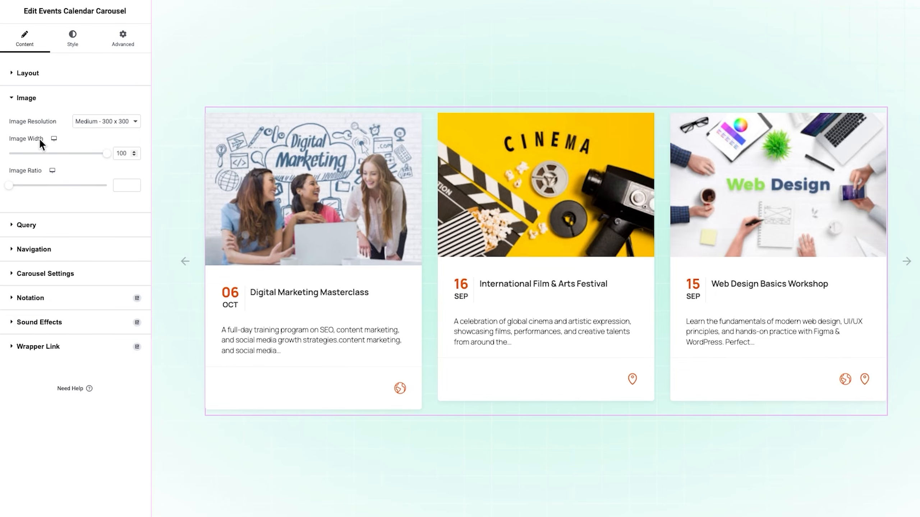
{"action": "left_click", "coordinate": [84, 121]}
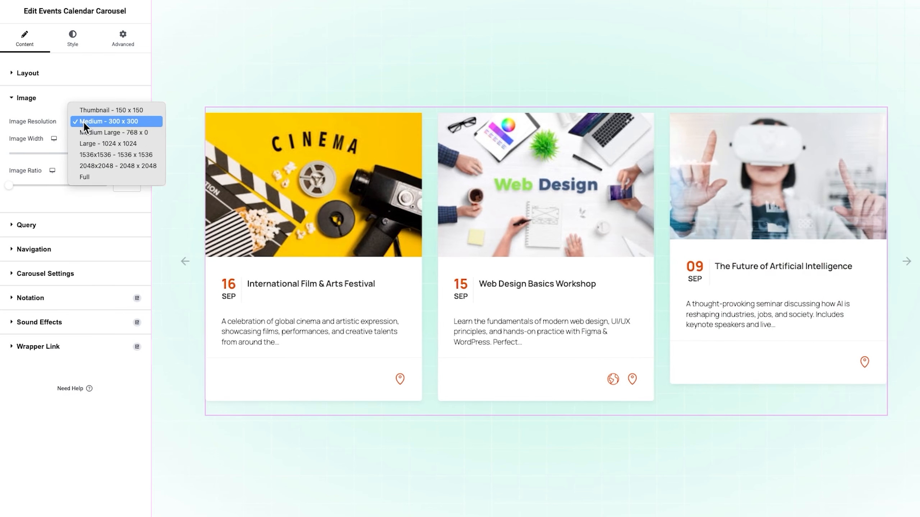
{"action": "left_click", "coordinate": [110, 177]}
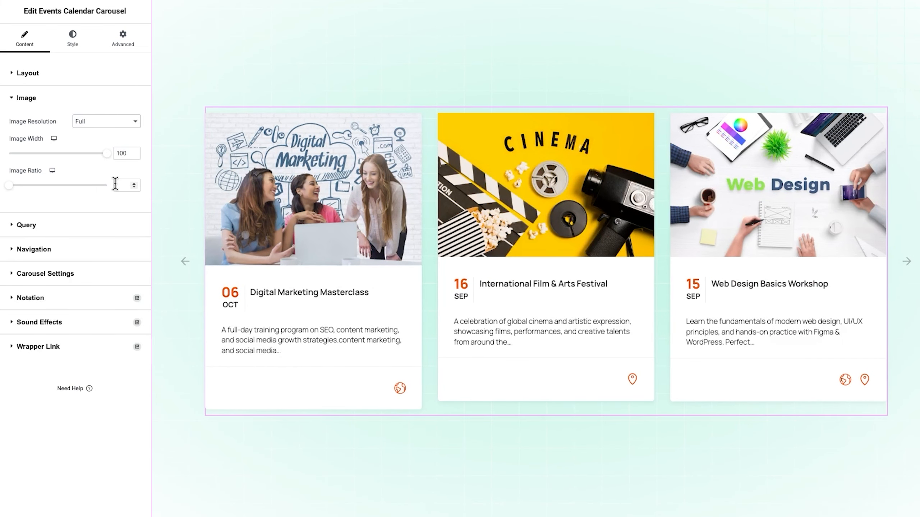
{"action": "left_click", "coordinate": [115, 184]}
{"action": "type", "text": "0.6"}
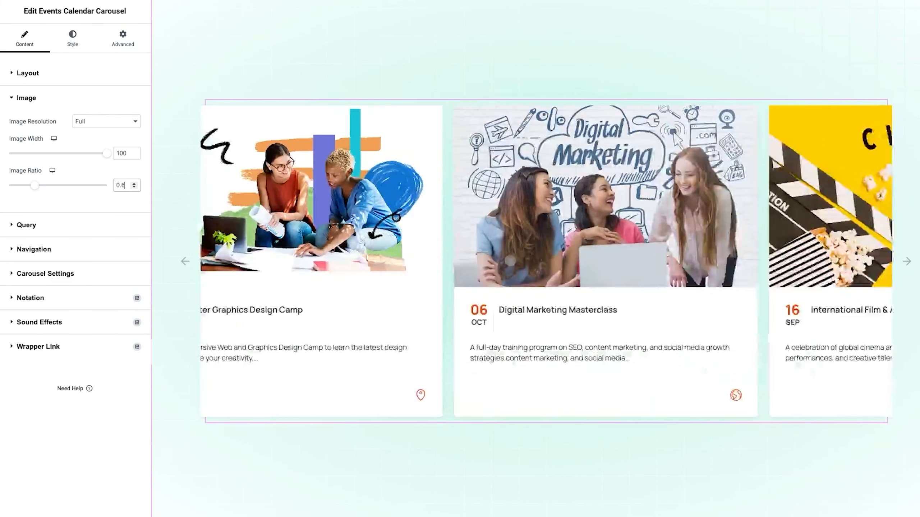
{"action": "type", "text": "5"}
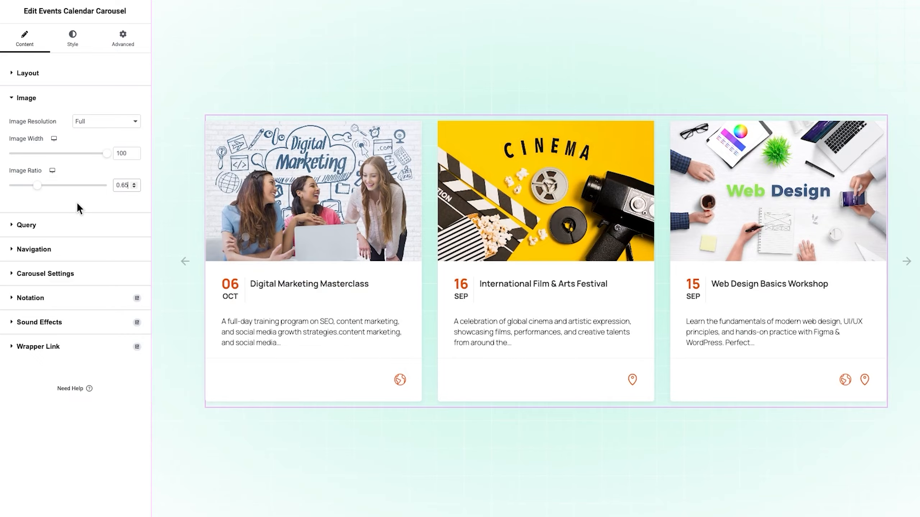
- Examine the source, start date and end date options available for the carousel's event query
{"action": "left_click", "coordinate": [45, 224]}
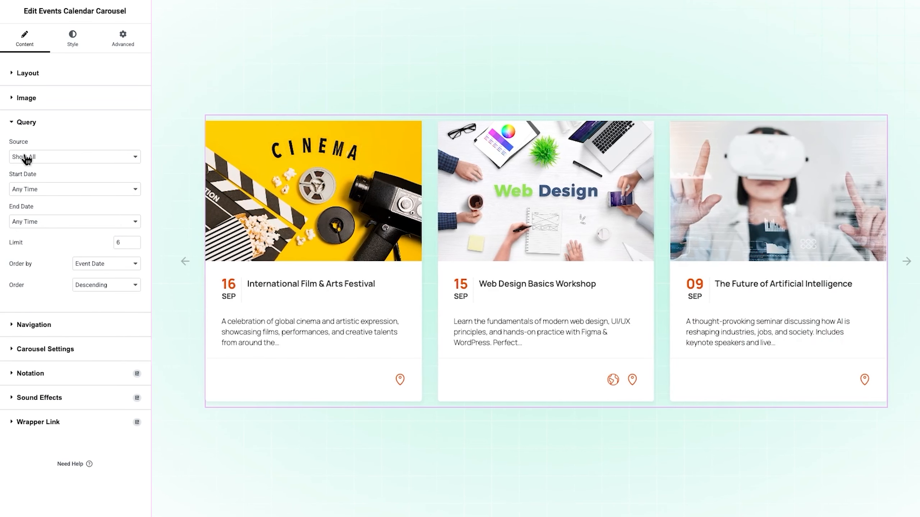
{"action": "left_click", "coordinate": [58, 159]}
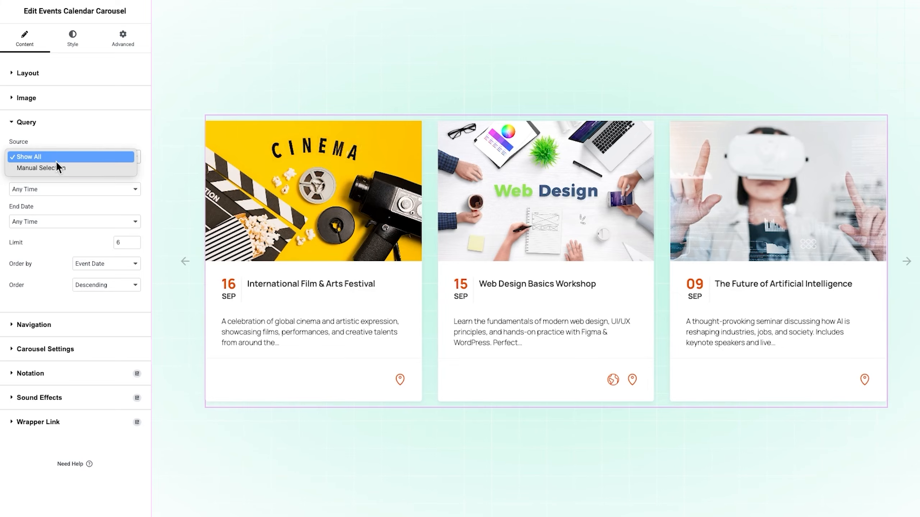
{"action": "left_click", "coordinate": [56, 155]}
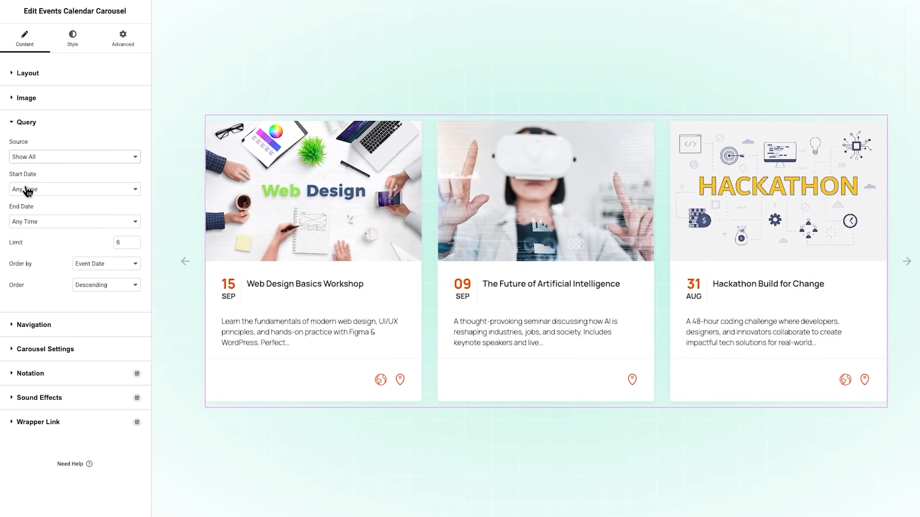
{"action": "left_click", "coordinate": [38, 190]}
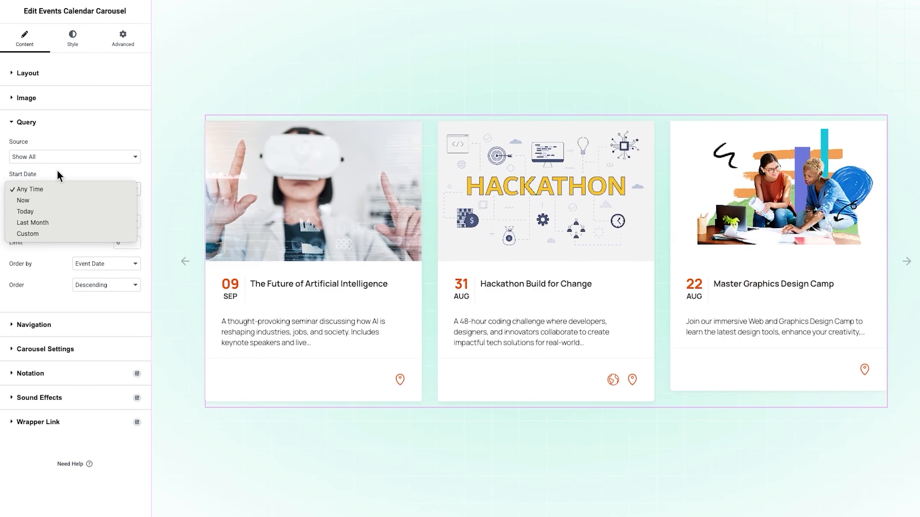
{"action": "left_click", "coordinate": [57, 171]}
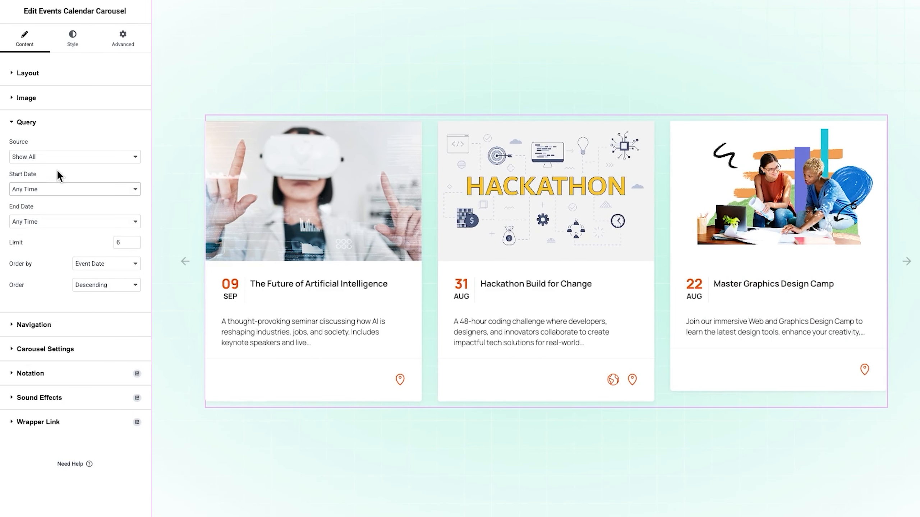
{"action": "left_click", "coordinate": [51, 226]}
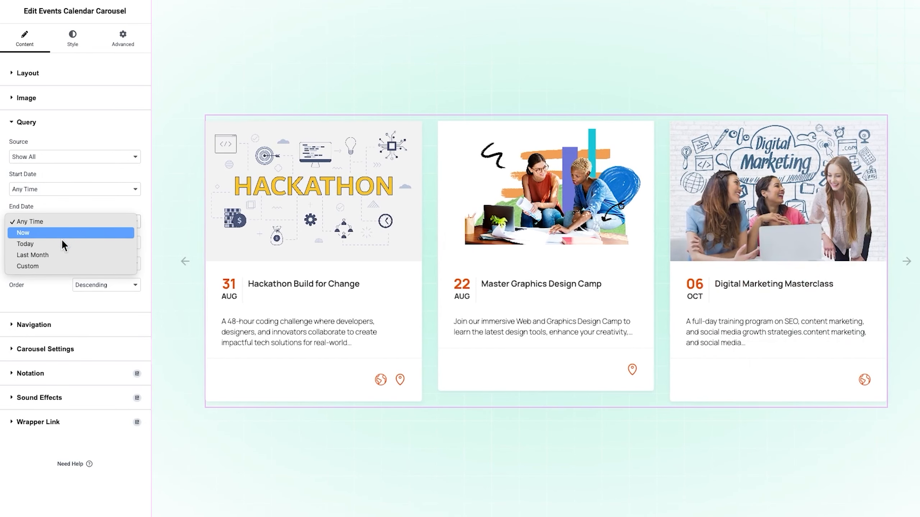
{"action": "left_click", "coordinate": [91, 200]}
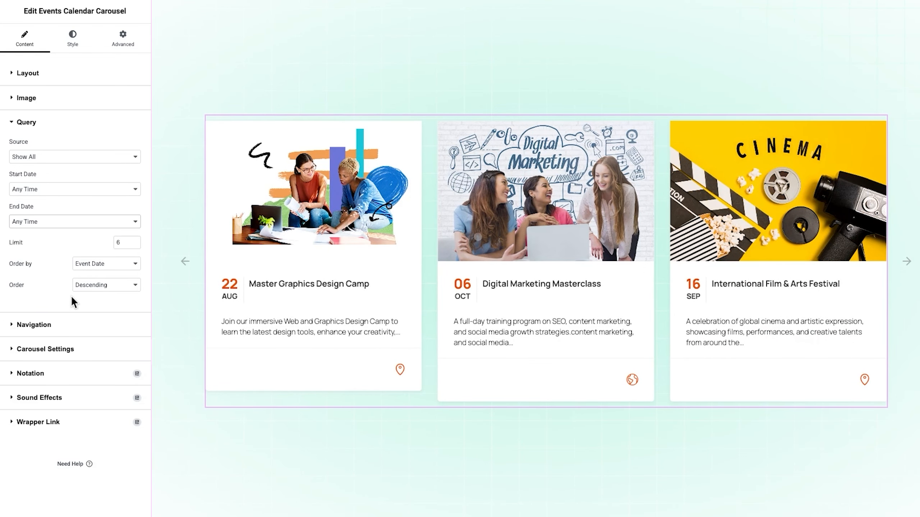
- Set the carousel's navigation arrows position to Top Right and check the available arrow icon styles
{"action": "left_click", "coordinate": [47, 325]}
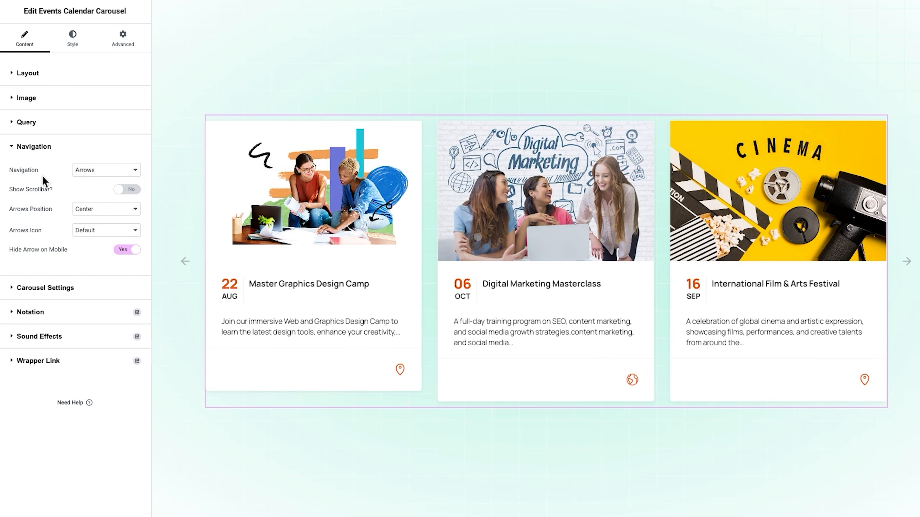
{"action": "left_click", "coordinate": [99, 171]}
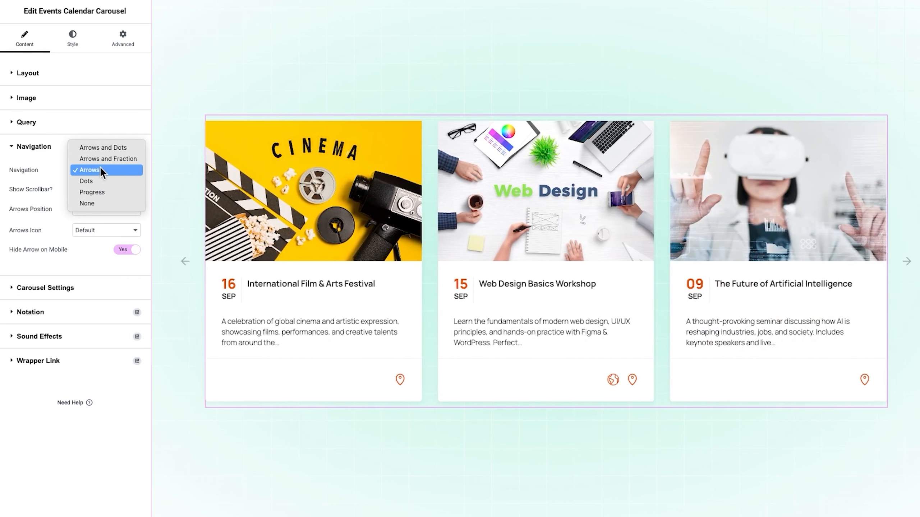
{"action": "left_click", "coordinate": [42, 178]}
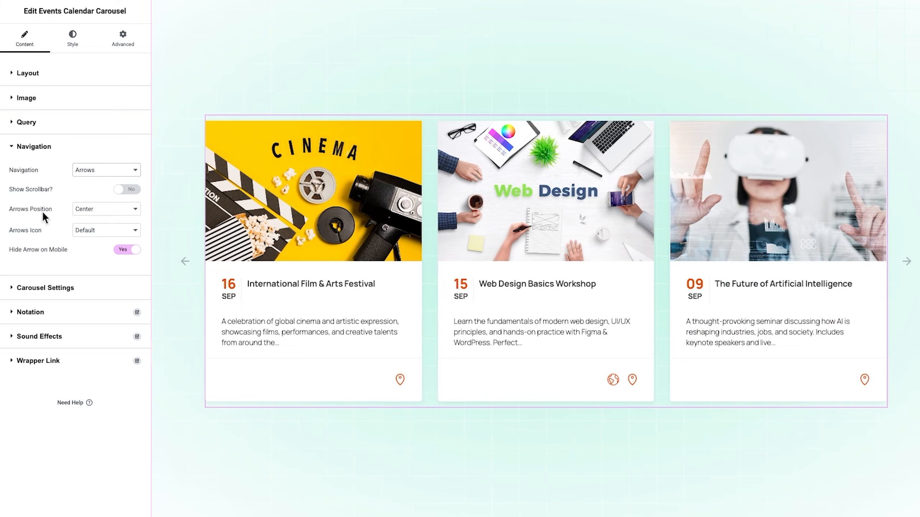
{"action": "left_click", "coordinate": [95, 213]}
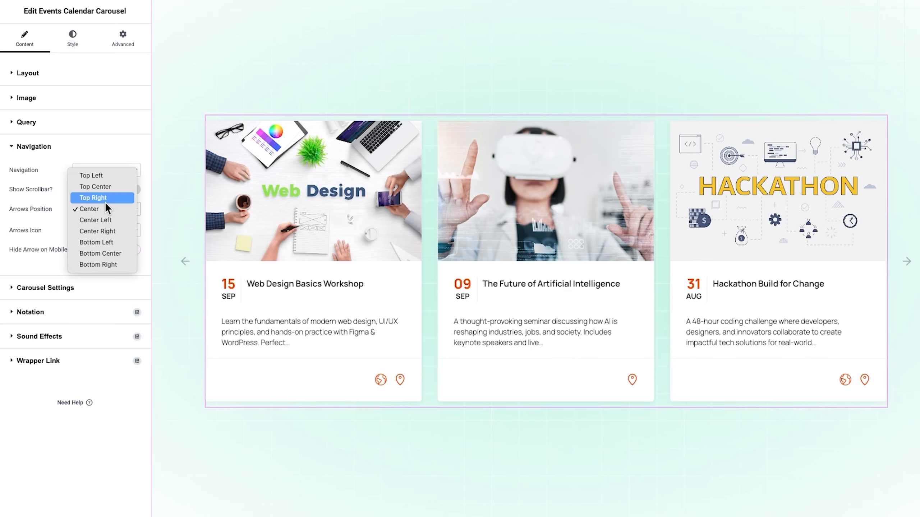
{"action": "left_click", "coordinate": [106, 203]}
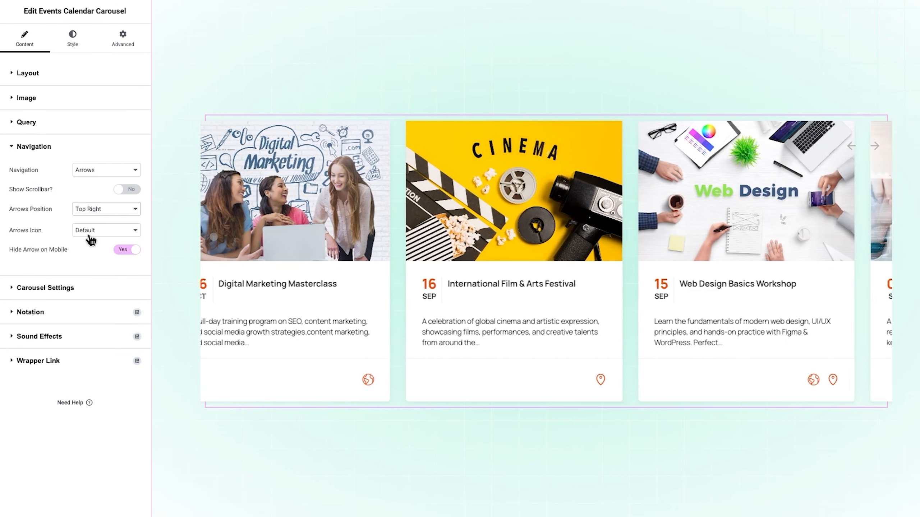
{"action": "left_click", "coordinate": [89, 233]}
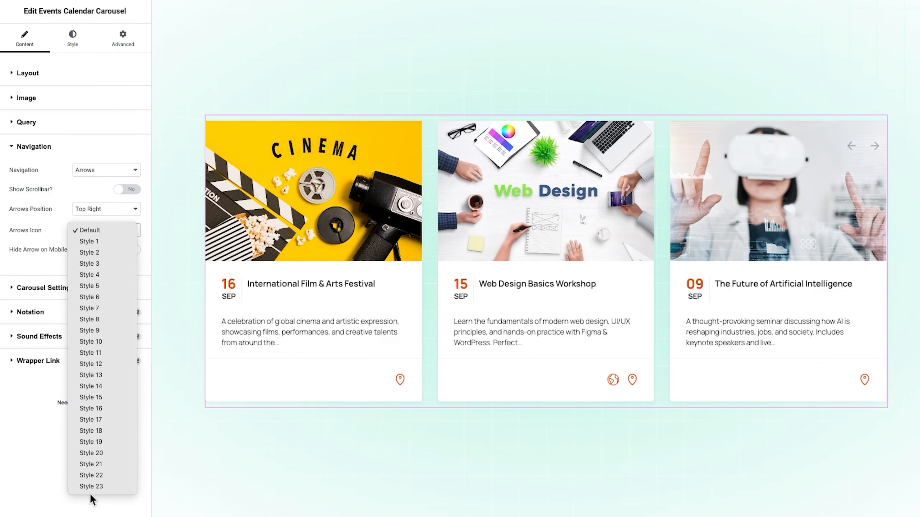
{"action": "left_click", "coordinate": [55, 234]}
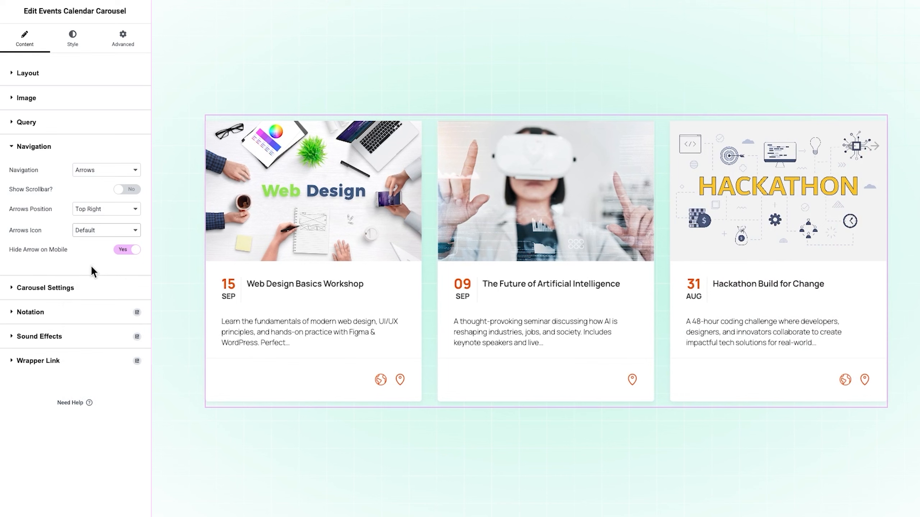
- Set the carousel's autoplay speed to 6000 and enable Pause on Hover and Grab Cursor
{"action": "left_click", "coordinate": [45, 288]}
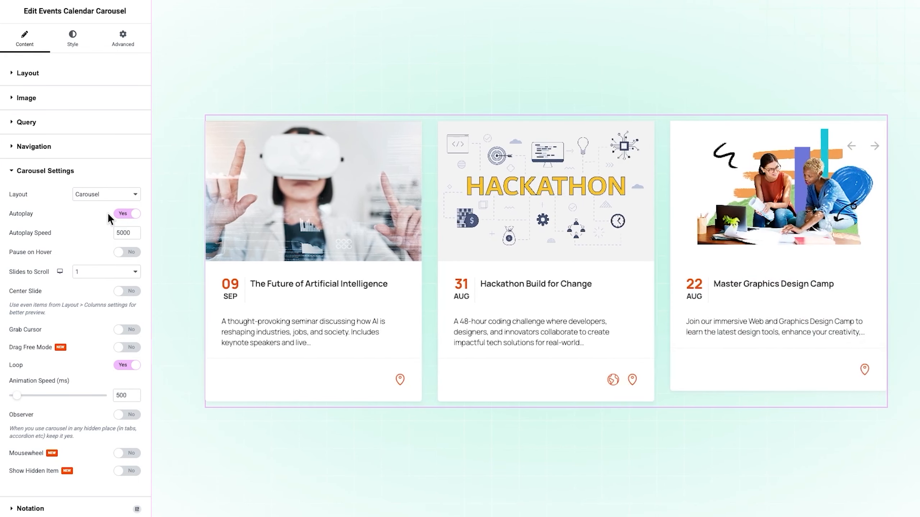
{"action": "double_click", "coordinate": [118, 232]}
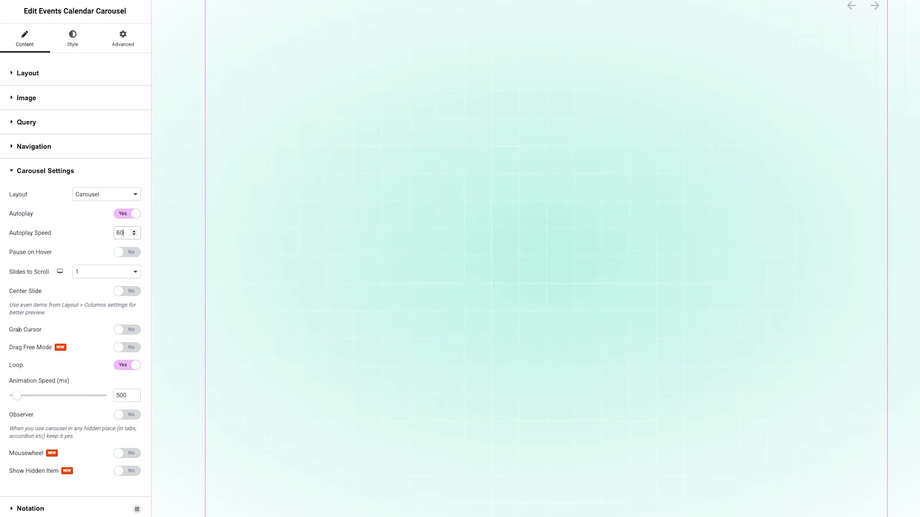
{"action": "type", "text": "6000"}
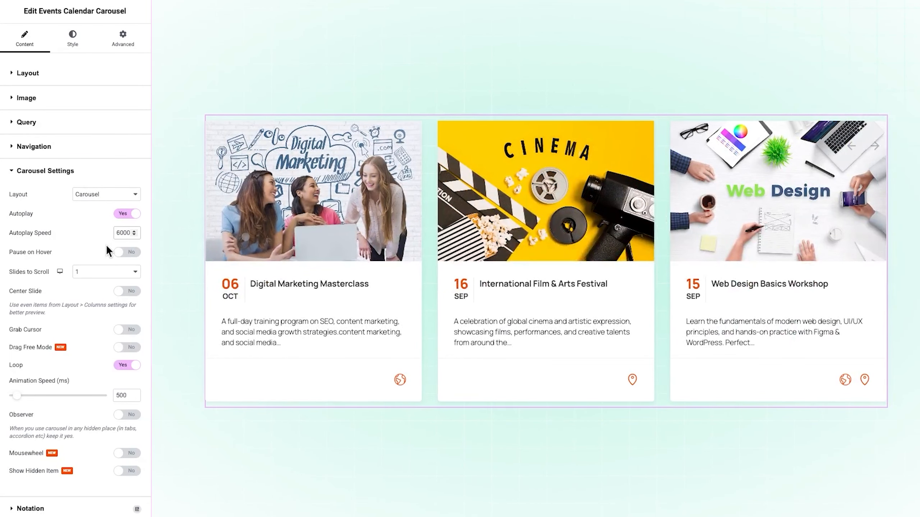
{"action": "left_click", "coordinate": [125, 253]}
{"action": "left_click", "coordinate": [120, 331]}
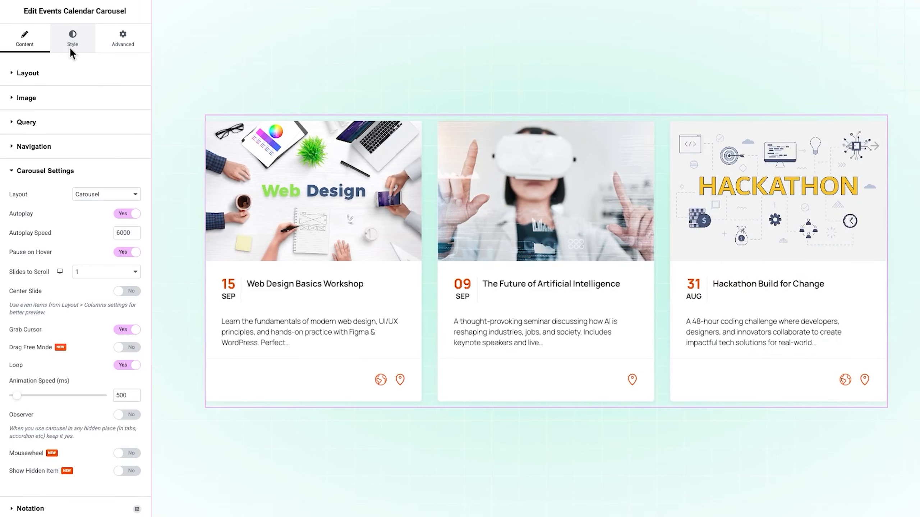
- Set the carousel items' hover style color to teal #02CAC2 and copy its hex code
{"action": "left_click", "coordinate": [70, 50]}
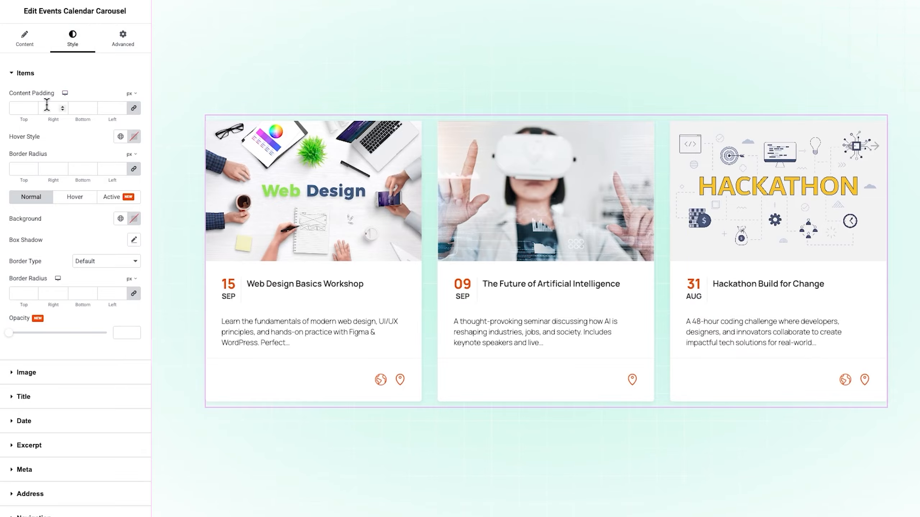
{"action": "left_click", "coordinate": [134, 140]}
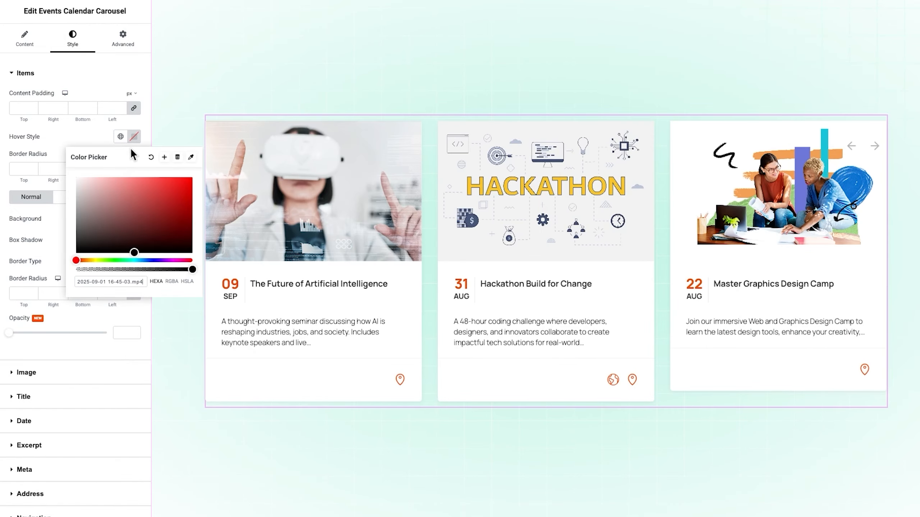
{"action": "key", "text": "ctrl+z"}
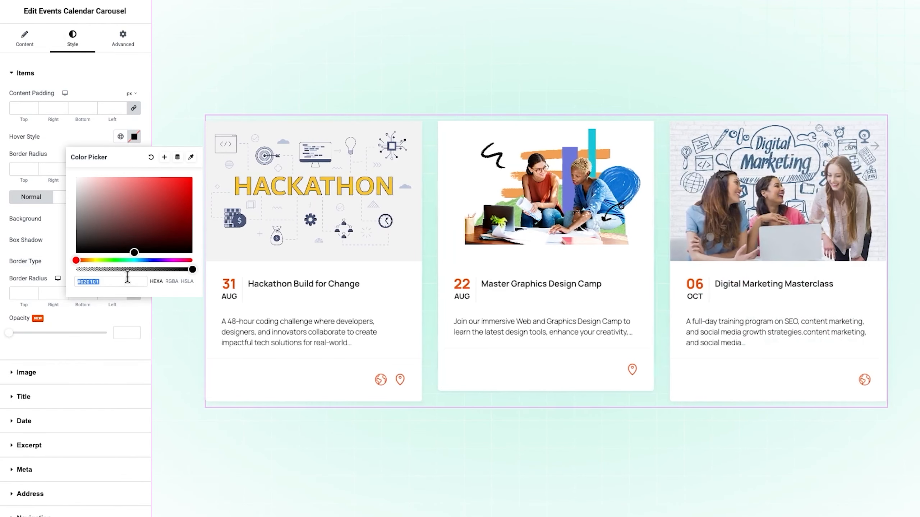
{"action": "left_click", "coordinate": [132, 260]}
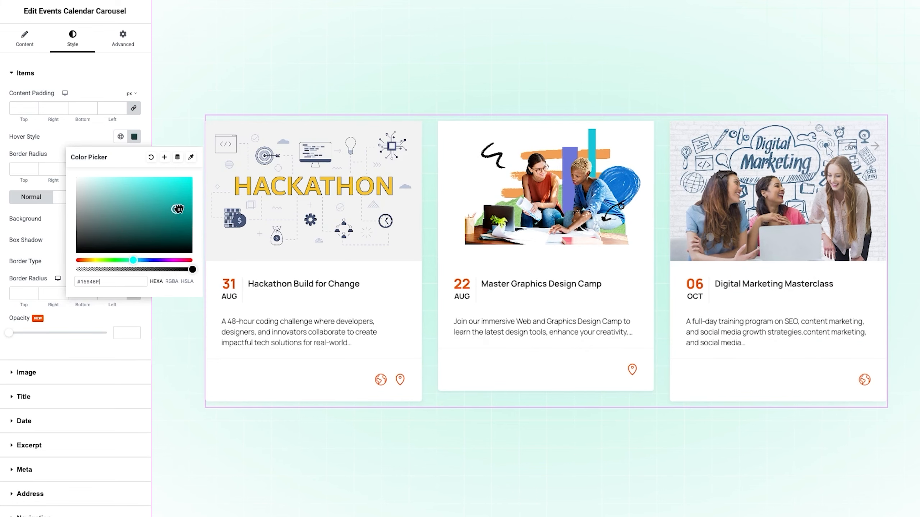
{"action": "left_click", "coordinate": [188, 198]}
{"action": "left_click_drag", "start_coordinate": [187, 197], "coordinate": [190, 193]}
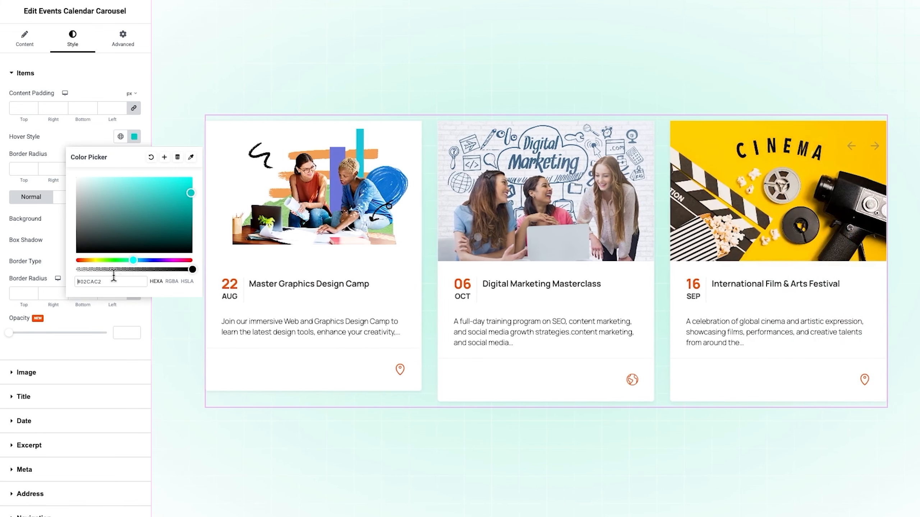
{"action": "triple_click", "coordinate": [110, 277]}
{"action": "left_click", "coordinate": [91, 137]}
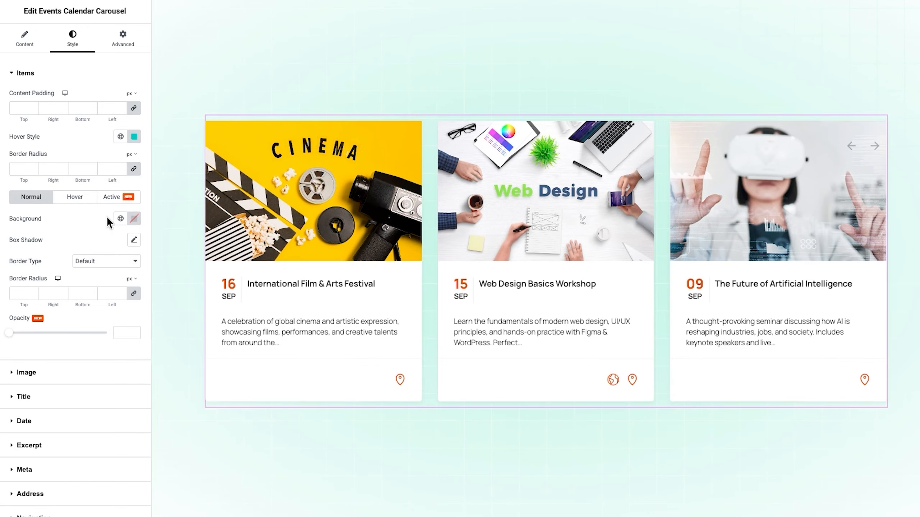
- Give the items' normal state a white #FFFFFF background and a 20 px border radius on all corners
{"action": "left_click", "coordinate": [134, 218]}
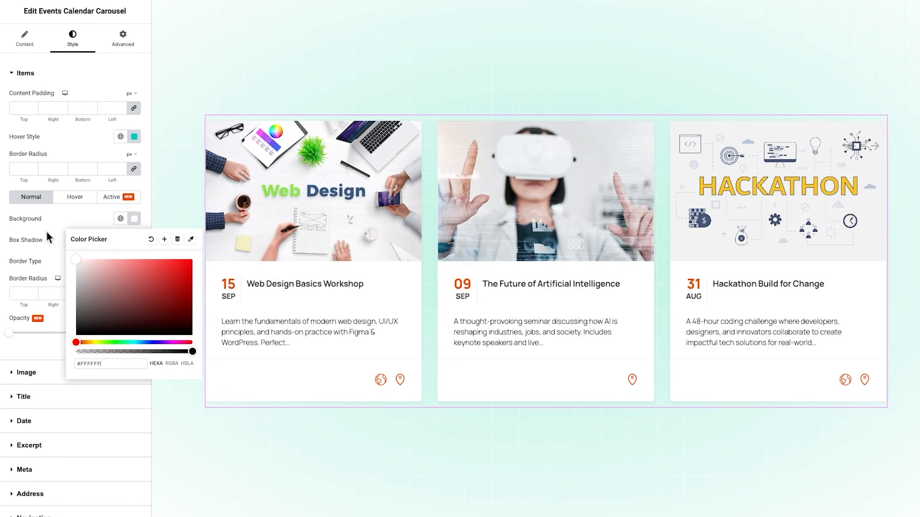
{"action": "left_click", "coordinate": [44, 248]}
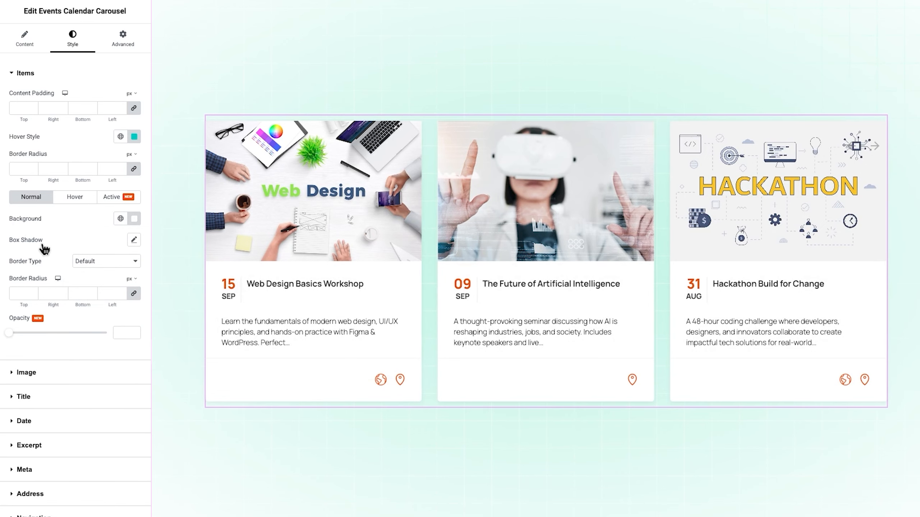
{"action": "left_click", "coordinate": [21, 294]}
{"action": "type", "text": "20"}
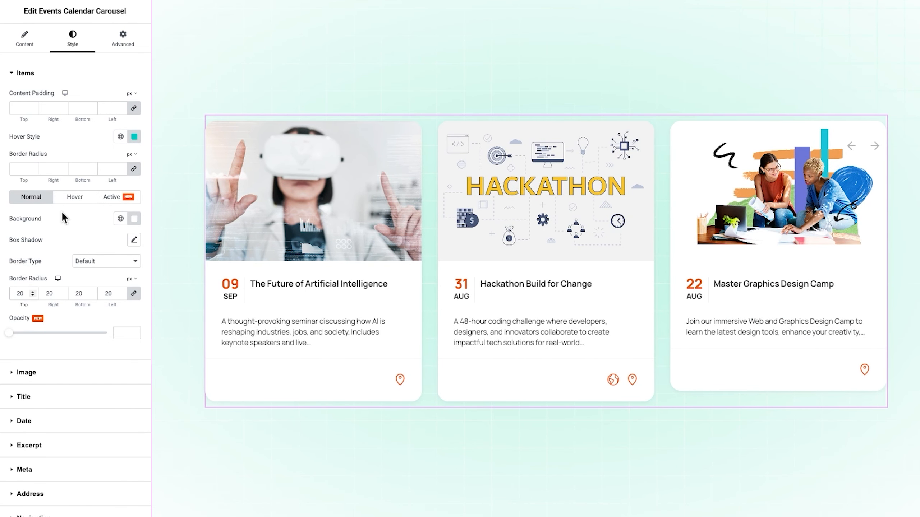
- Examine the items' hover and active state options and the image style settings
{"action": "left_click", "coordinate": [66, 199]}
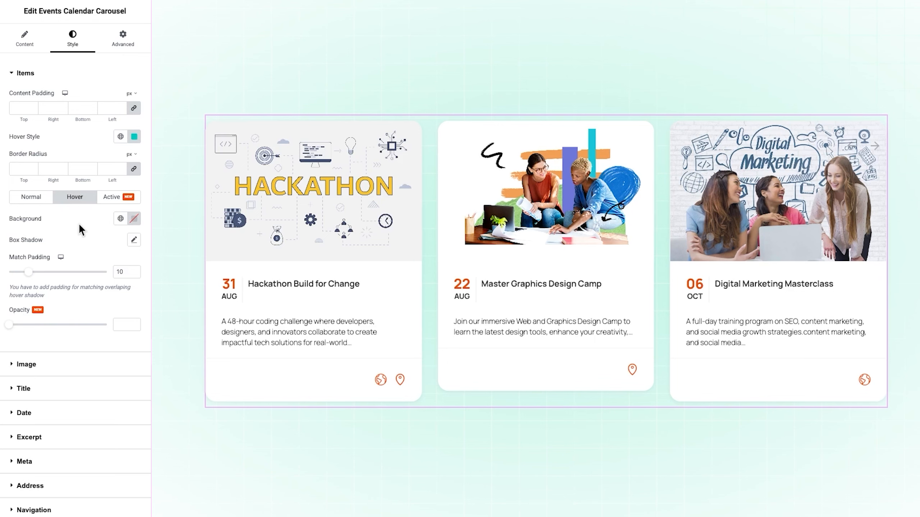
{"action": "left_click", "coordinate": [105, 198]}
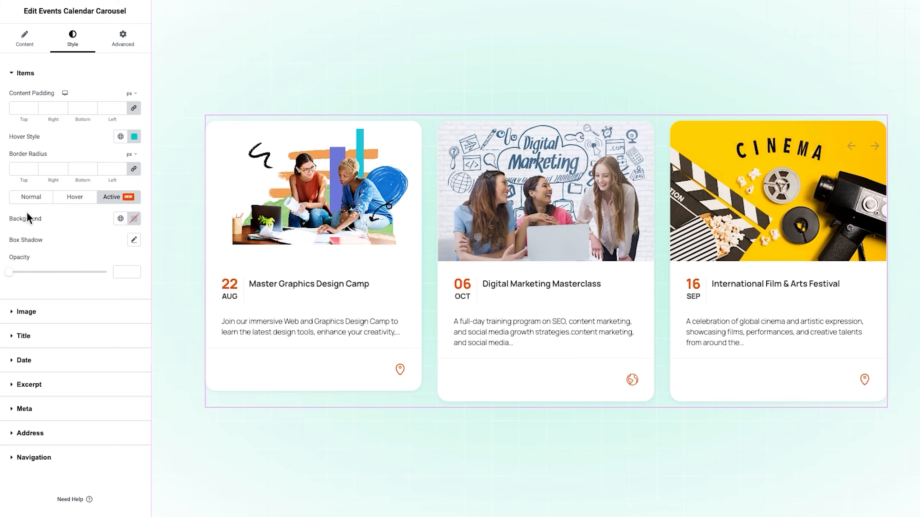
{"action": "left_click", "coordinate": [29, 201]}
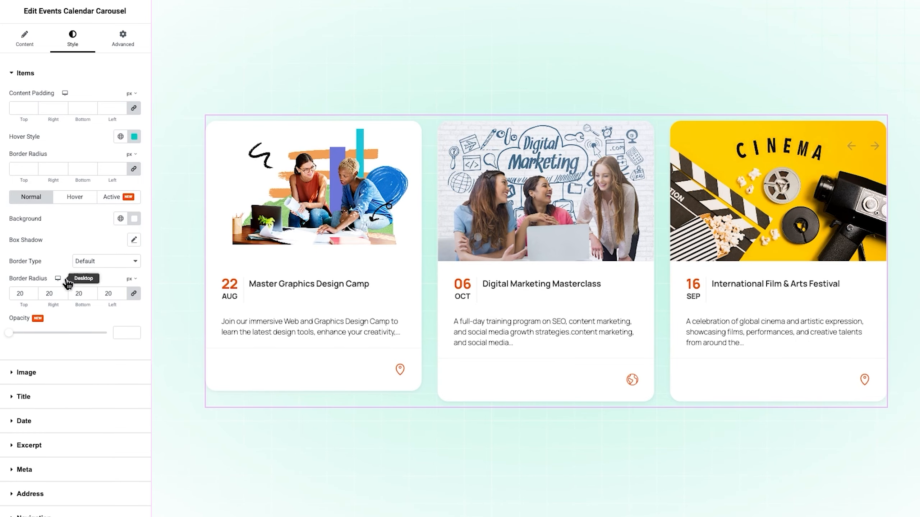
{"action": "left_click", "coordinate": [64, 379]}
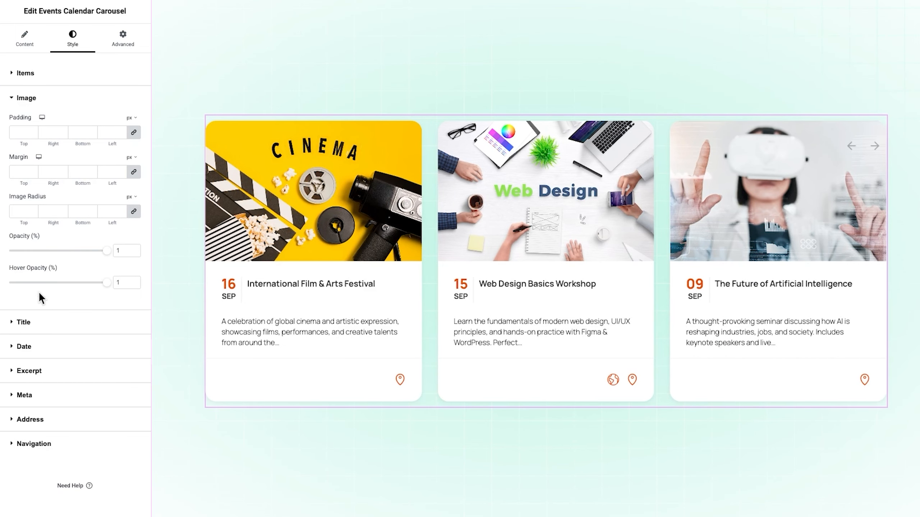
- Set the event title color to #070707 and its hover color to the same teal as the items' hover style
{"action": "left_click", "coordinate": [36, 323]}
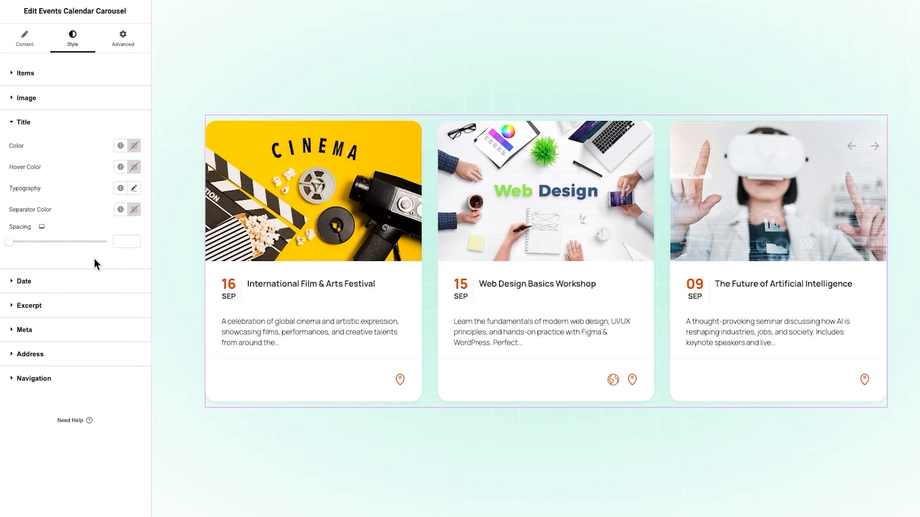
{"action": "left_click", "coordinate": [135, 146]}
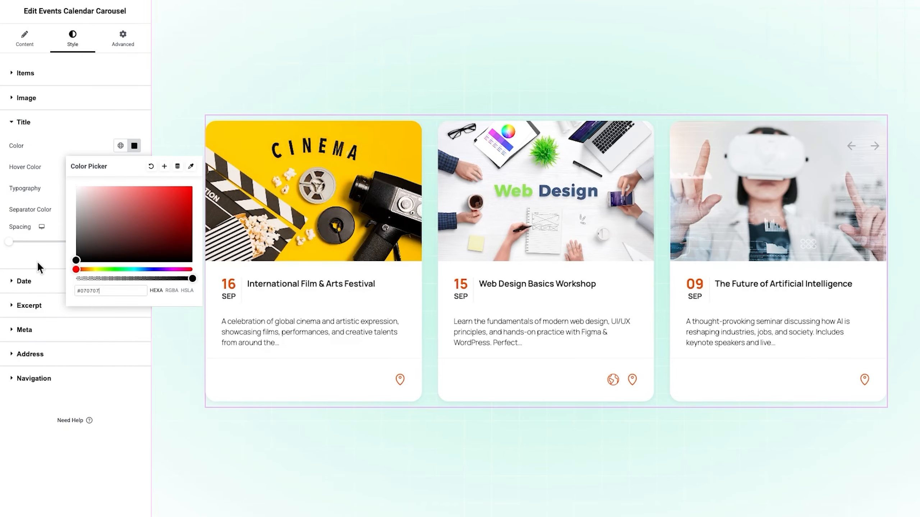
{"action": "left_click", "coordinate": [76, 148]}
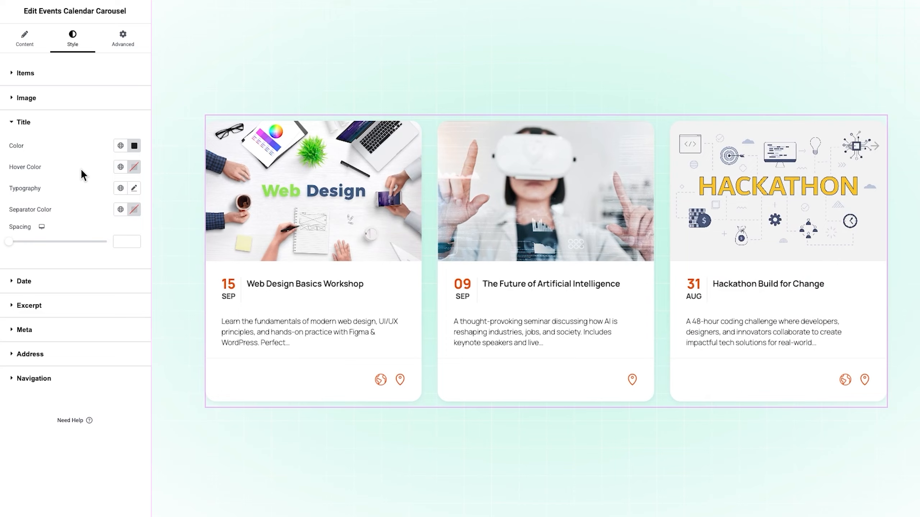
{"action": "left_click", "coordinate": [134, 167]}
{"action": "left_click", "coordinate": [105, 168]}
- Set the event title typography to Space Grotesk, size 24 px, weight 500 (Medium)
{"action": "left_click", "coordinate": [134, 188]}
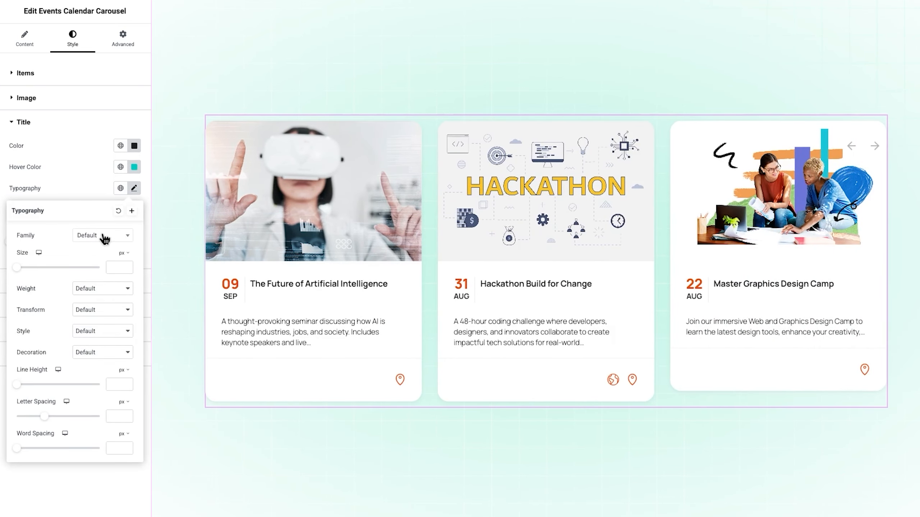
{"action": "left_click", "coordinate": [102, 235]}
{"action": "type", "text": "spac"}
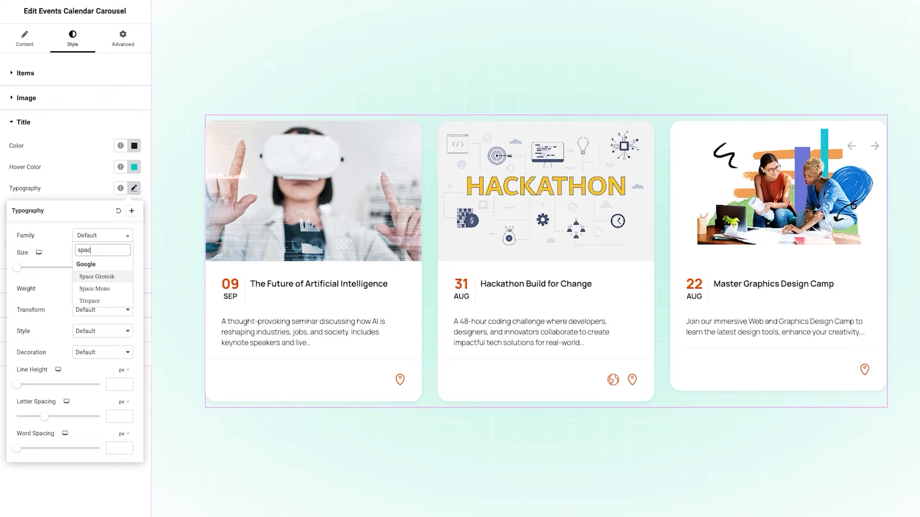
{"action": "left_click", "coordinate": [101, 276]}
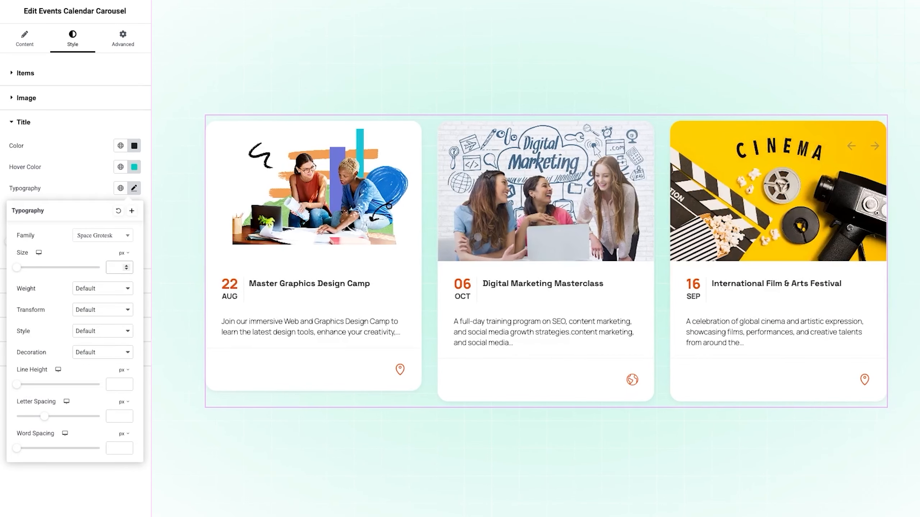
{"action": "type", "text": "24"}
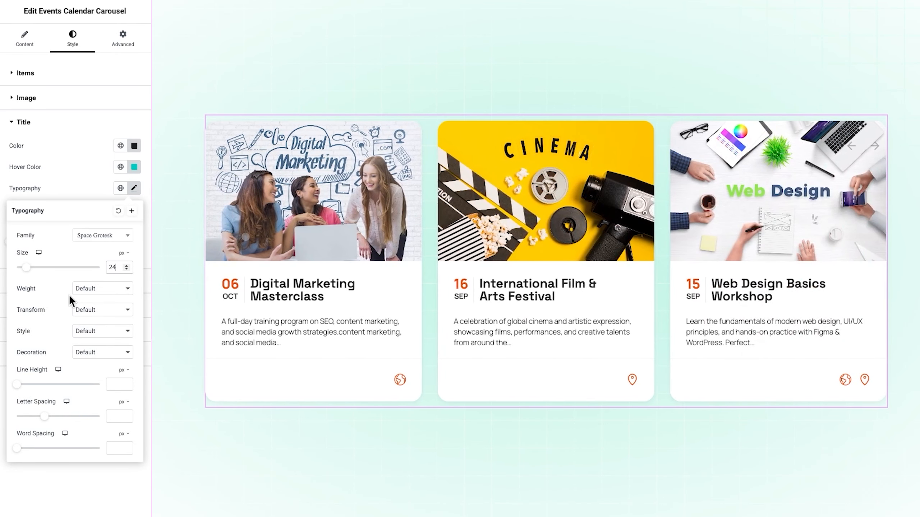
{"action": "left_click", "coordinate": [88, 290]}
{"action": "left_click", "coordinate": [87, 232]}
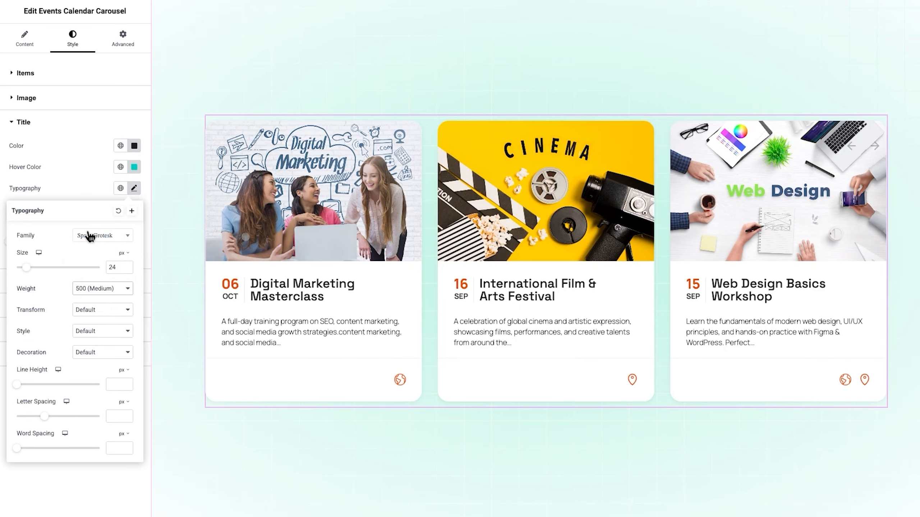
- Set the event title's line height to 1.2 em
{"action": "left_click", "coordinate": [123, 371]}
{"action": "left_click", "coordinate": [124, 385]}
{"action": "left_click", "coordinate": [116, 384]}
{"action": "type", "text": "1.2"}
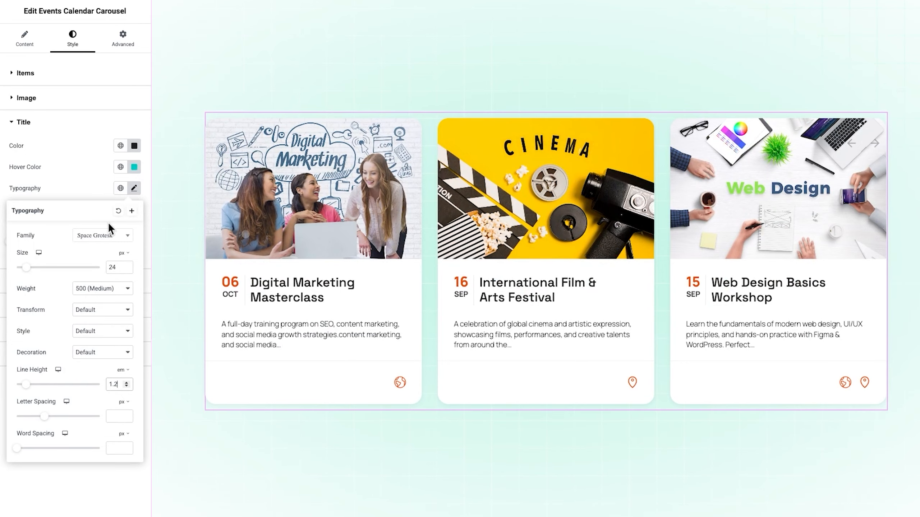
{"action": "left_click", "coordinate": [89, 180]}
- Set the title's separator color to light gray #DBD9D9
{"action": "left_click", "coordinate": [134, 215]}
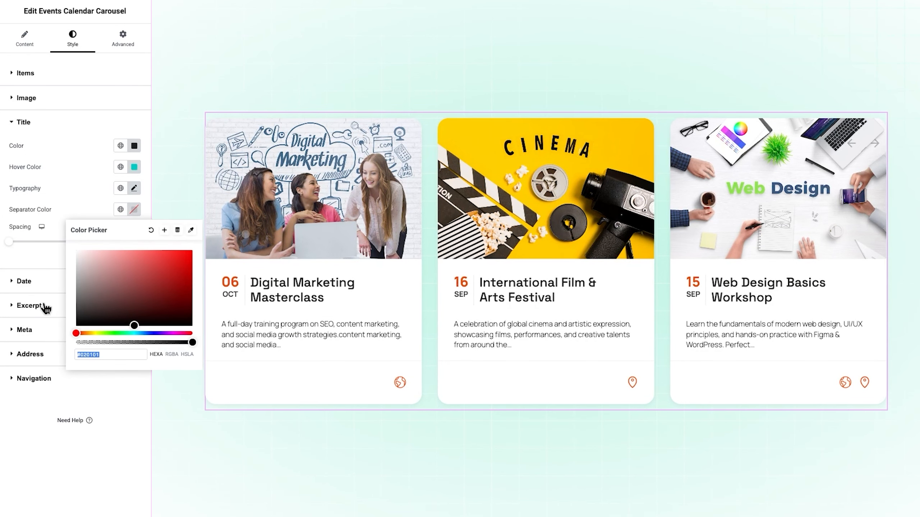
{"action": "left_click", "coordinate": [77, 261]}
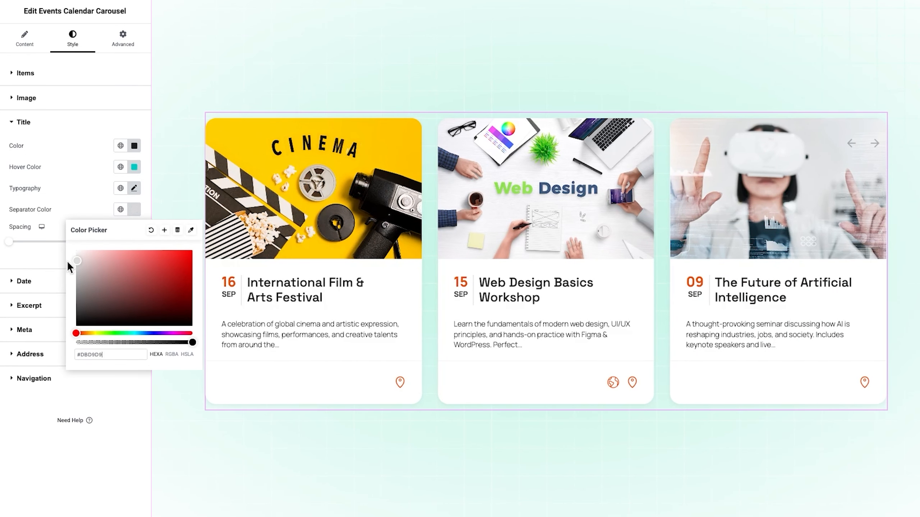
{"action": "left_click", "coordinate": [79, 216]}
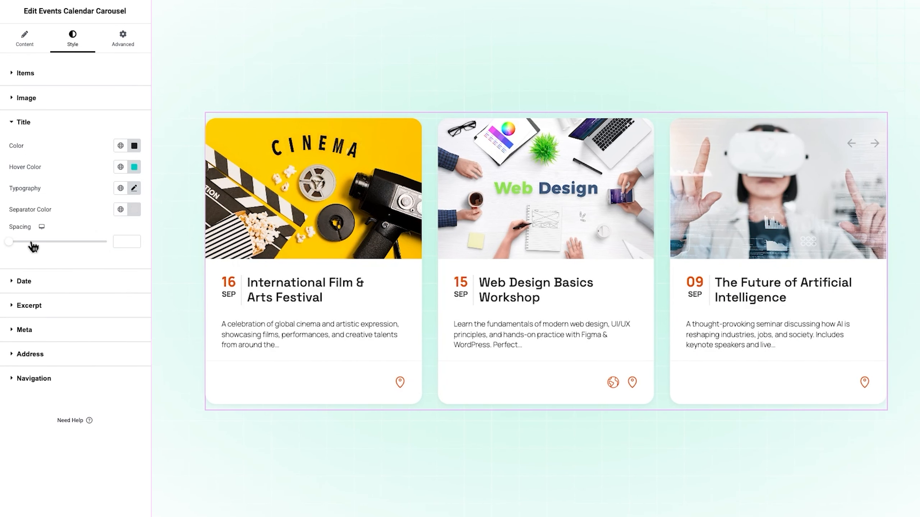
- Set the date's day color to the copied teal #02CAC2
{"action": "left_click", "coordinate": [57, 285]}
{"action": "left_click", "coordinate": [133, 170]}
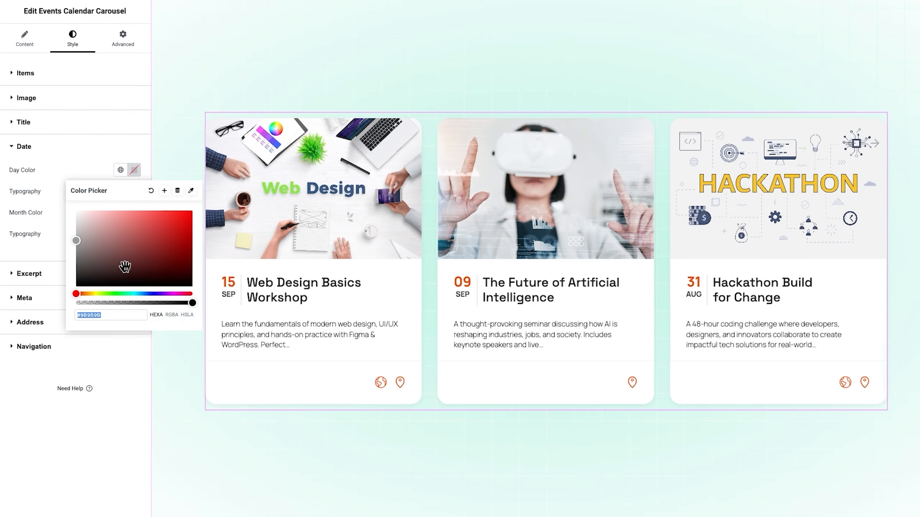
{"action": "key", "text": "super+v"}
{"action": "left_click", "coordinate": [78, 170]}
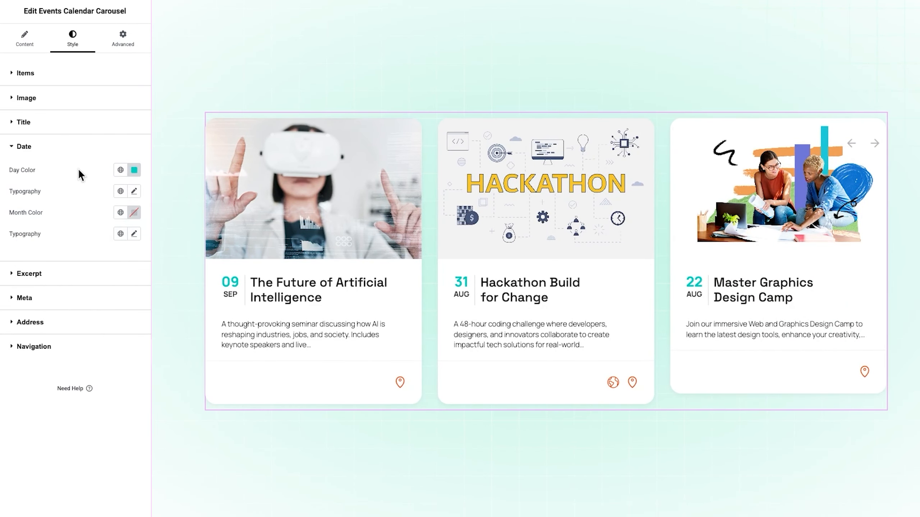
- Set the date's day typography to Space Grotesk, size 30 px, weight 500 (Medium)
{"action": "left_click", "coordinate": [134, 191]}
{"action": "left_click", "coordinate": [105, 239]}
{"action": "type", "text": "spa"}
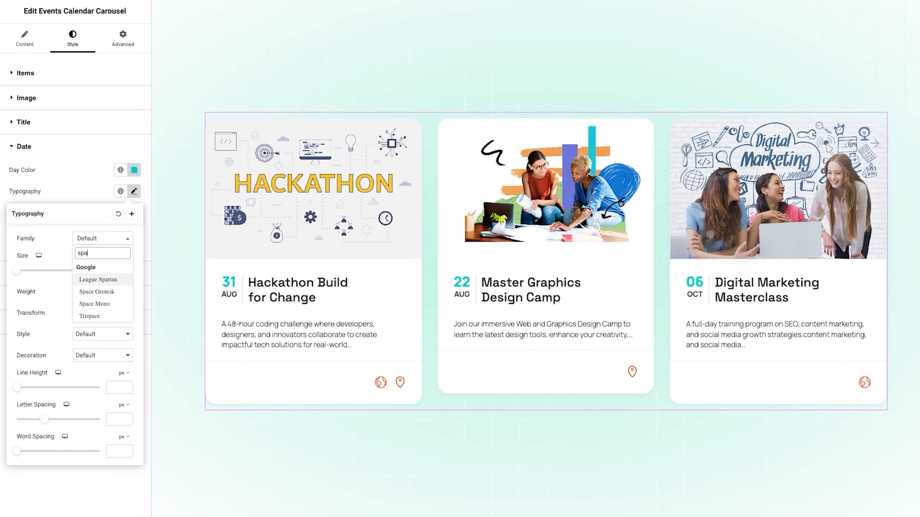
{"action": "type", "text": "c"}
{"action": "left_click", "coordinate": [108, 281]}
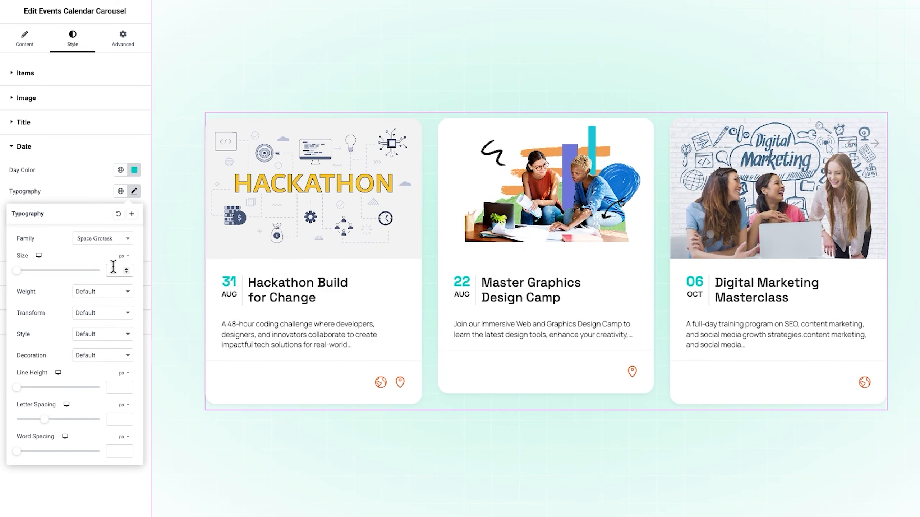
{"action": "left_click", "coordinate": [113, 268]}
{"action": "type", "text": "30"}
{"action": "left_click", "coordinate": [111, 291]}
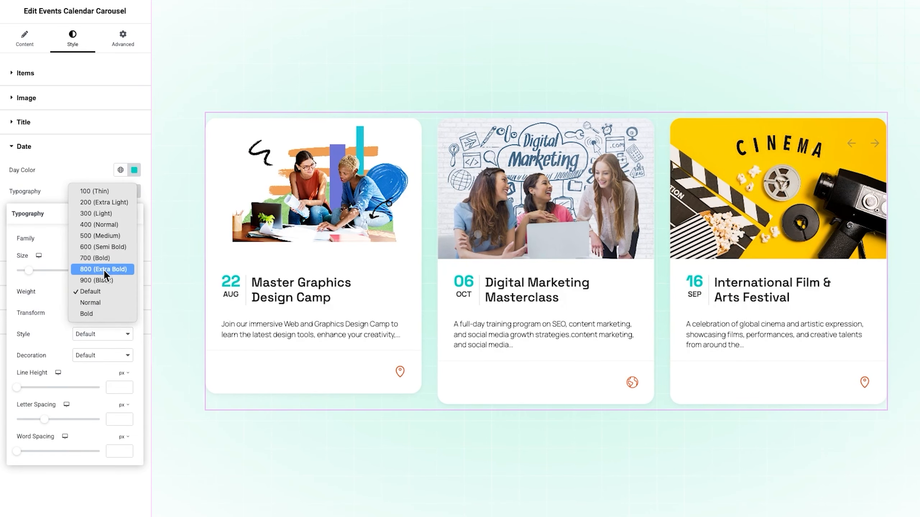
{"action": "left_click", "coordinate": [97, 235]}
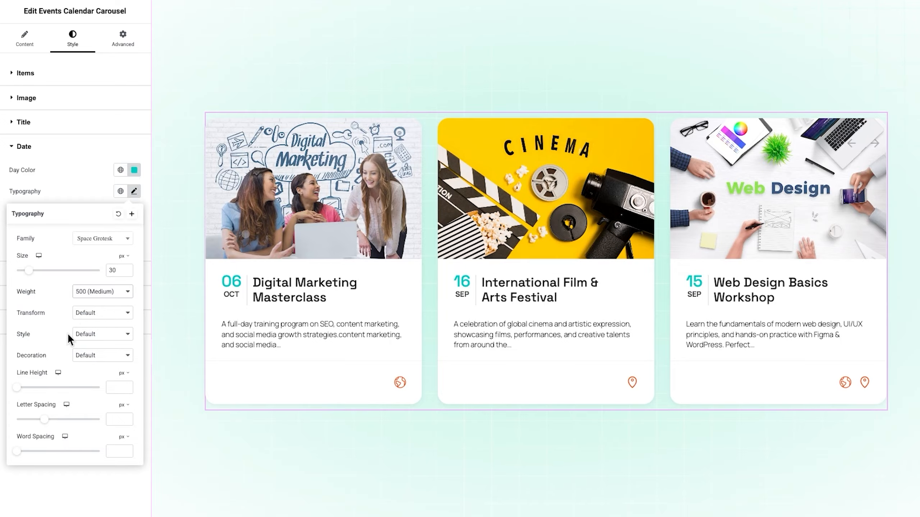
- Set the day typography's line height to 1.2 em
{"action": "left_click", "coordinate": [113, 387]}
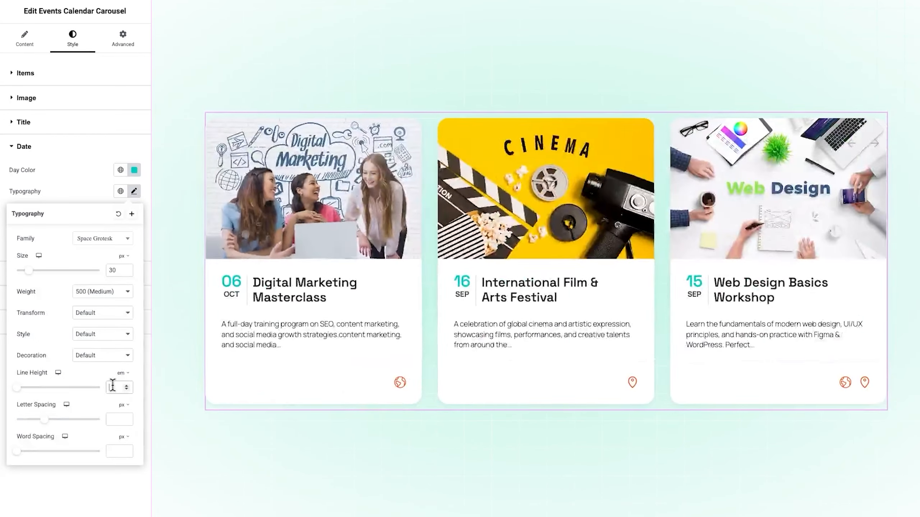
{"action": "type", "text": "1.2"}
{"action": "left_click", "coordinate": [89, 183]}
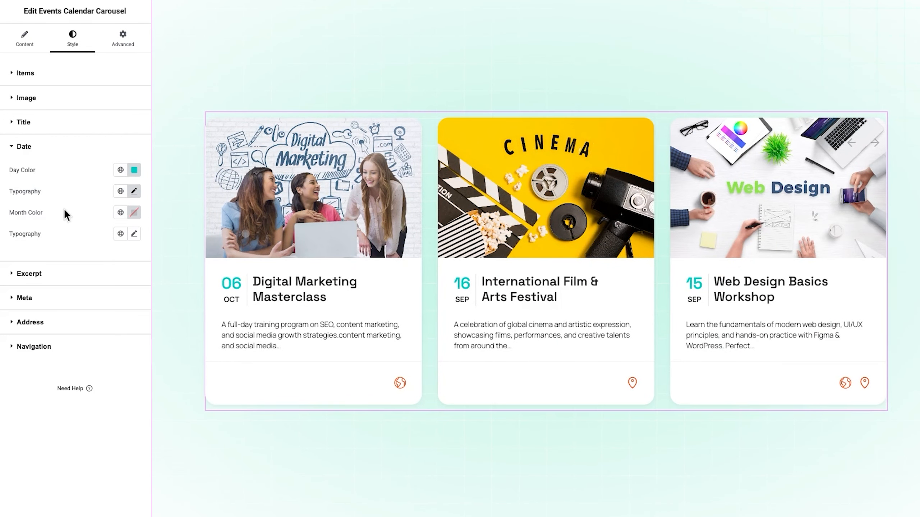
- Set the date's month color to a medium gray
{"action": "left_click", "coordinate": [134, 212]}
{"action": "mouse_move", "coordinate": [79, 294]}
{"action": "left_mouse_down"}
{"action": "mouse_move", "coordinate": [65, 312]}
{"action": "mouse_move", "coordinate": [64, 295]}
{"action": "left_mouse_up"}
{"action": "left_click", "coordinate": [65, 214]}
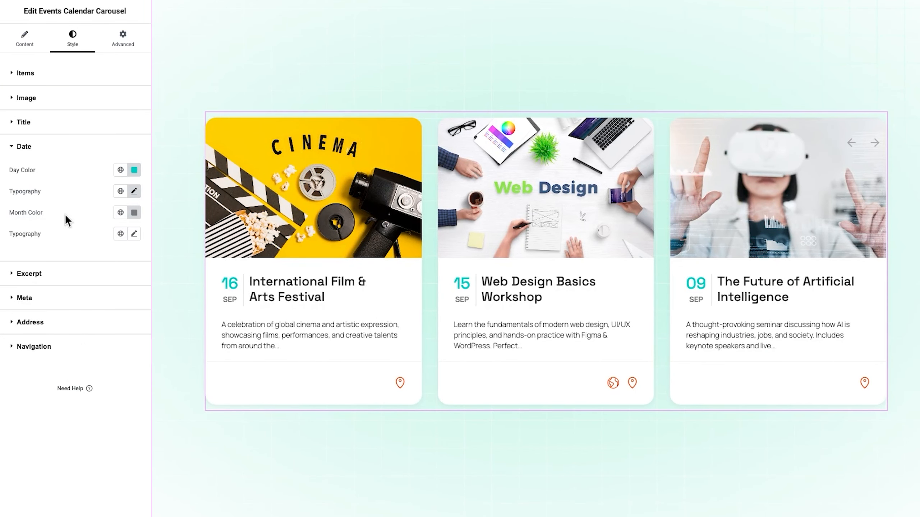
- Set the event excerpt's text color to dark gray #5E5E5E
{"action": "left_click", "coordinate": [49, 274]}
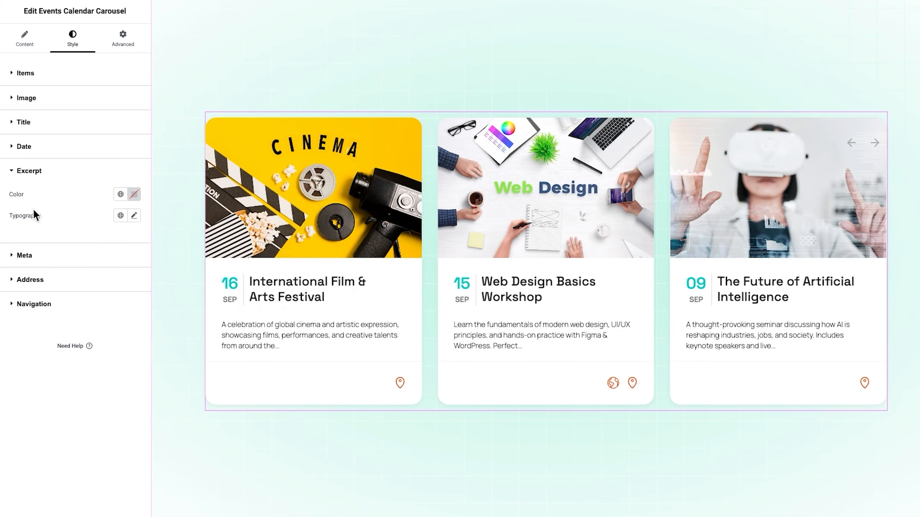
{"action": "left_click", "coordinate": [133, 195]}
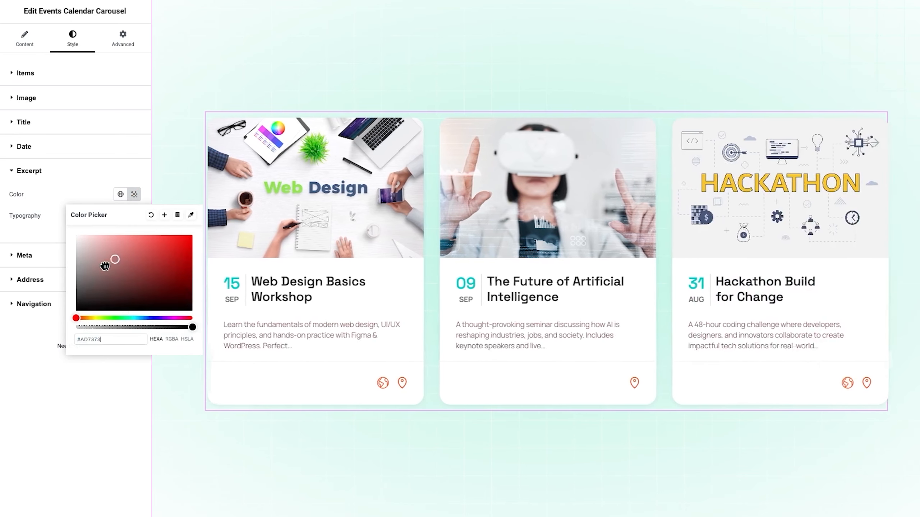
{"action": "left_click", "coordinate": [66, 187]}
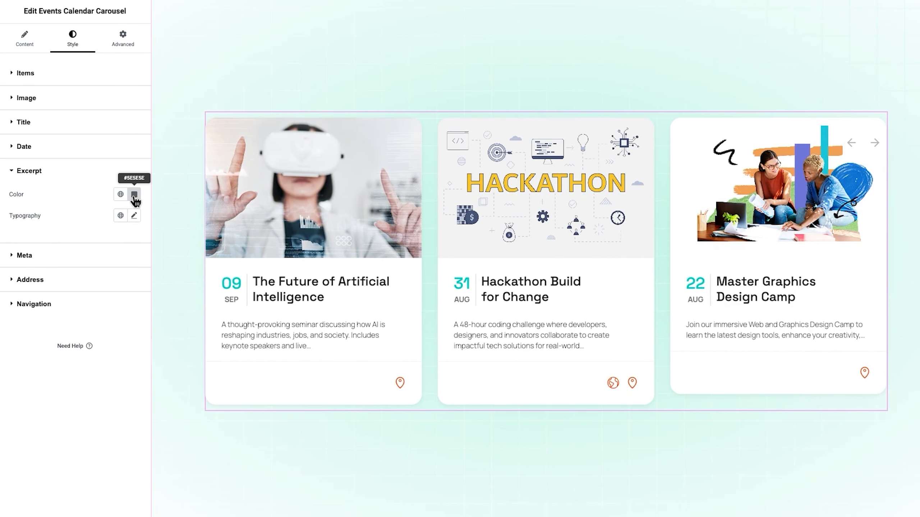
- Set the excerpt typography to Inter, size 15 px, weight 400 (Normal)
{"action": "left_click", "coordinate": [134, 217]}
{"action": "left_click", "coordinate": [103, 266]}
{"action": "type", "text": "inter"}
{"action": "key", "text": "Return"}
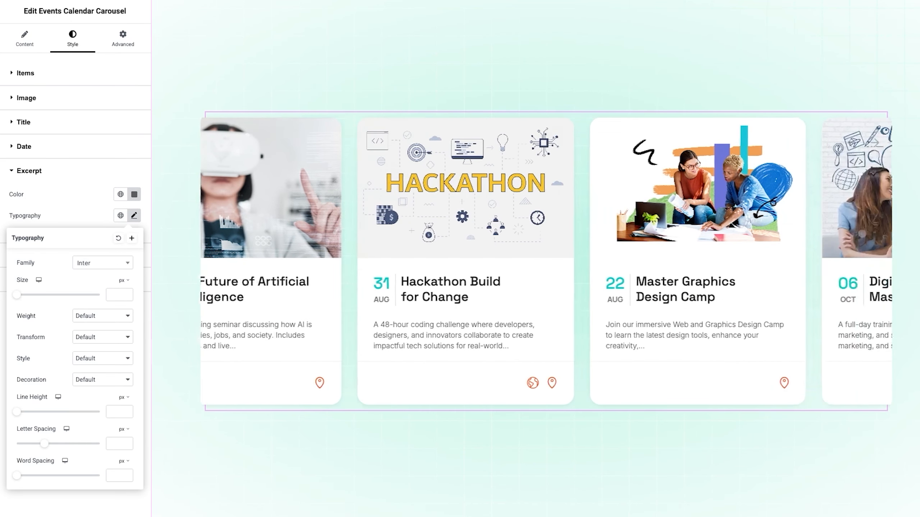
{"action": "left_click", "coordinate": [121, 297]}
{"action": "type", "text": "15"}
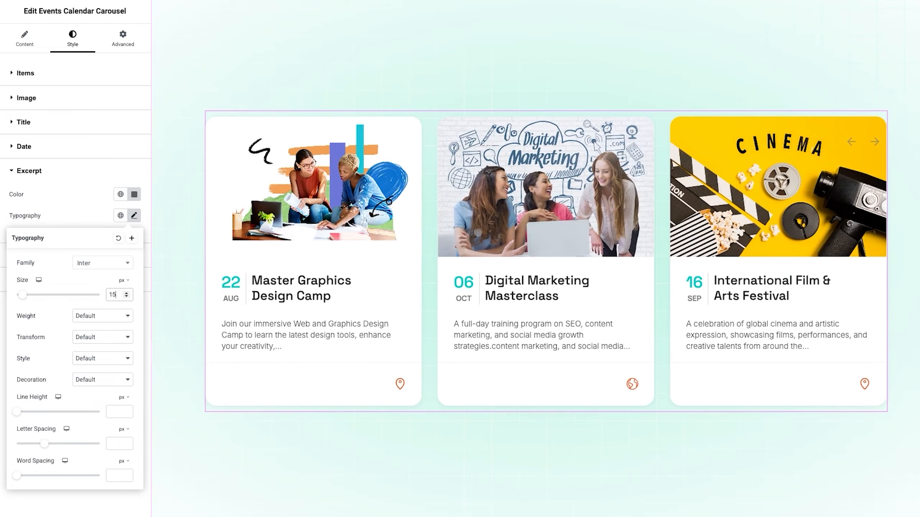
{"action": "left_click", "coordinate": [90, 318]}
{"action": "left_click", "coordinate": [87, 255]}
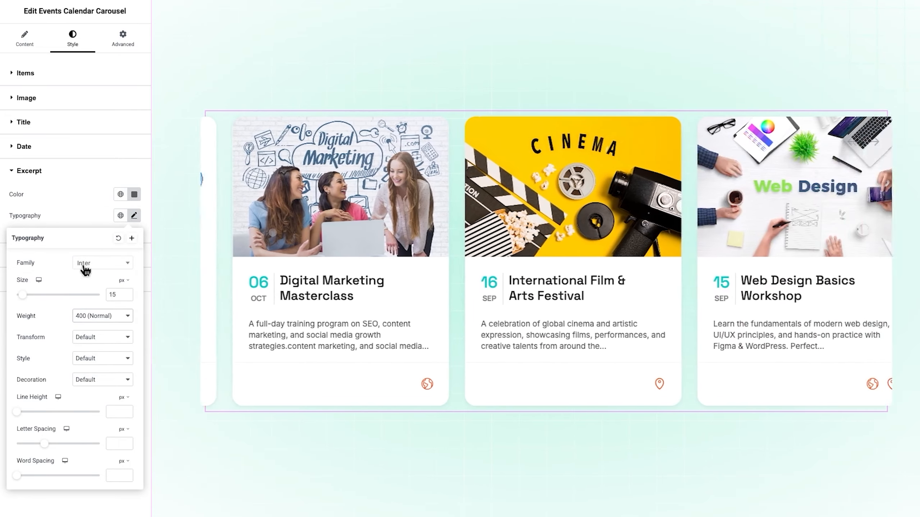
- Set the excerpt typography's line height to 1.5 em
{"action": "left_click", "coordinate": [117, 407]}
{"action": "type", "text": "1.5"}
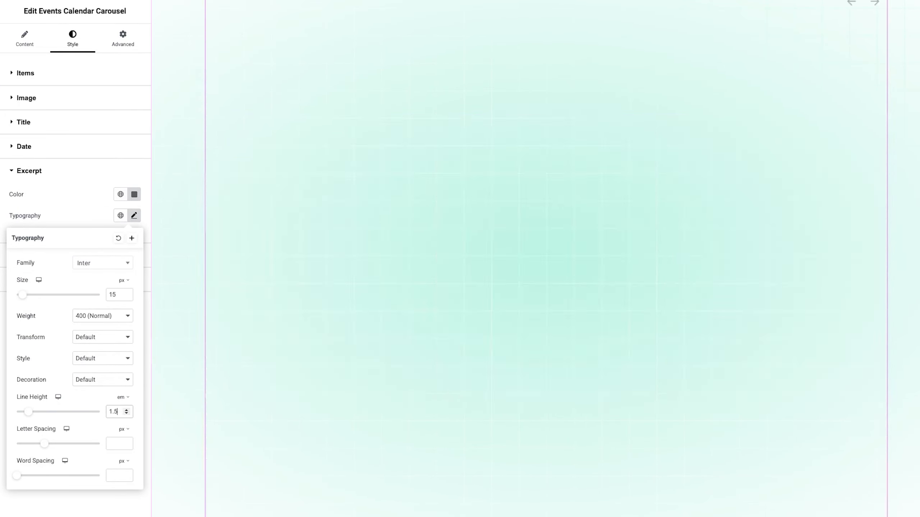
{"action": "left_click", "coordinate": [78, 222]}
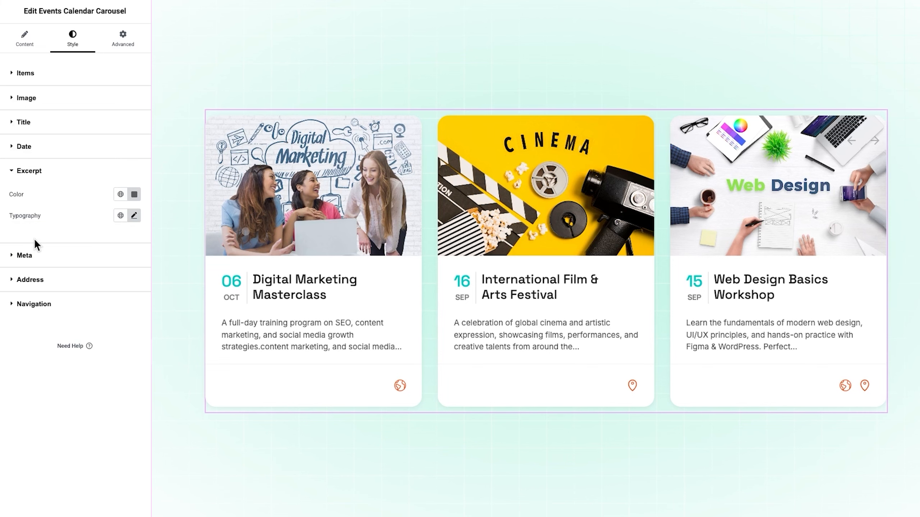
- Set the meta icon color to the copied teal #02CAC2
{"action": "left_click", "coordinate": [35, 255]}
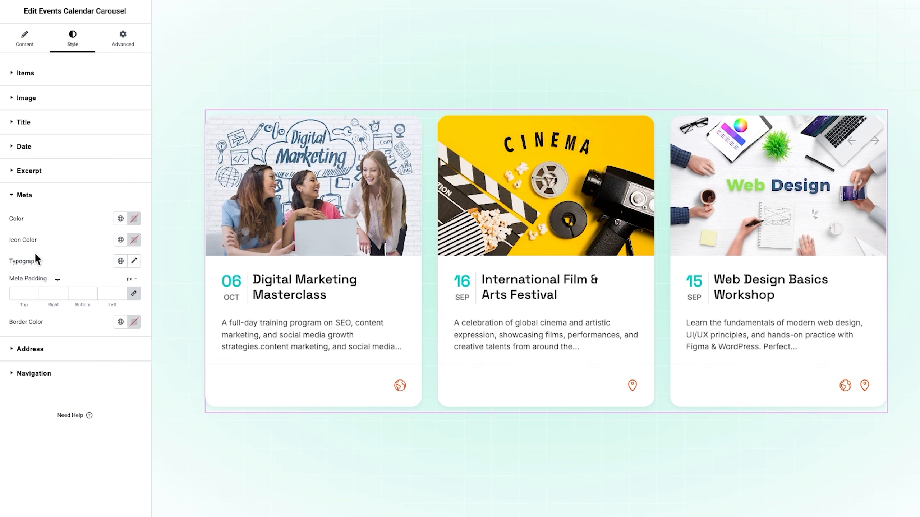
{"action": "left_click", "coordinate": [135, 243]}
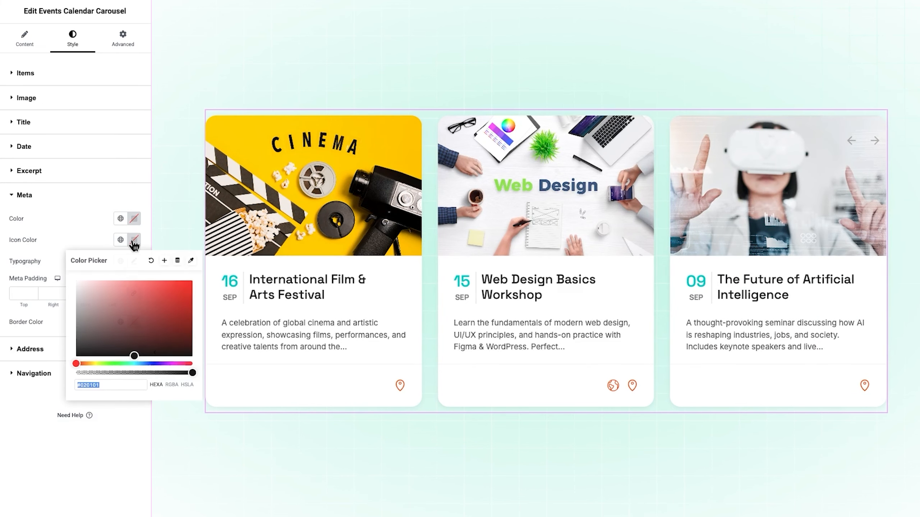
{"action": "key", "text": "super+v"}
{"action": "left_click", "coordinate": [81, 246]}
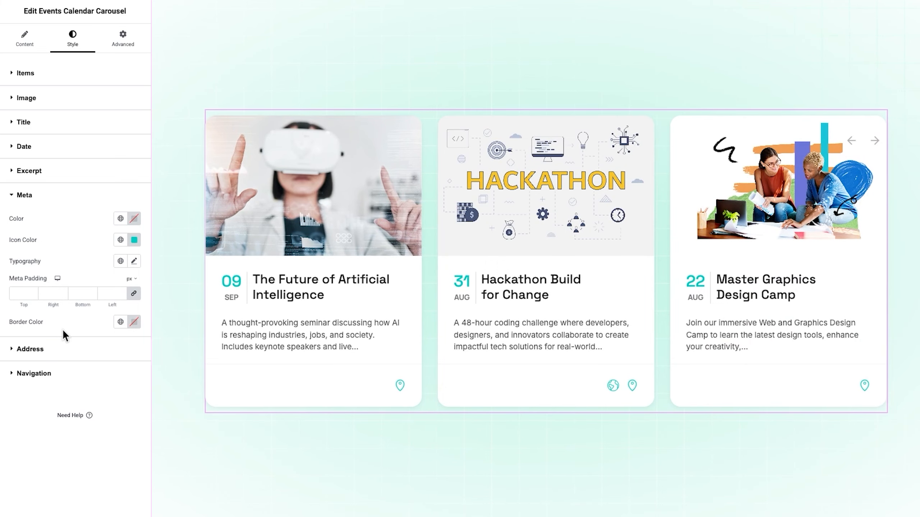
- Give the navigation arrows a darker teal background (#00B3AB) and white color in their normal state
{"action": "left_click", "coordinate": [51, 357]}
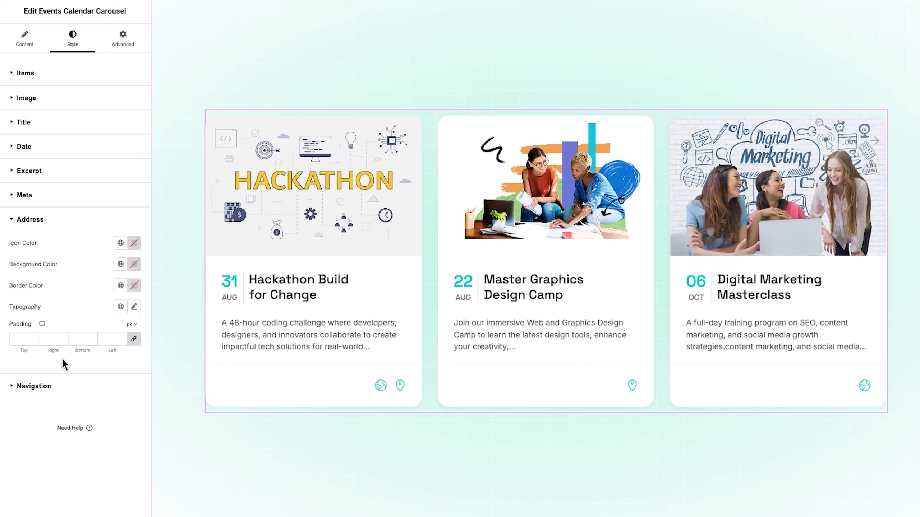
{"action": "left_click", "coordinate": [52, 393]}
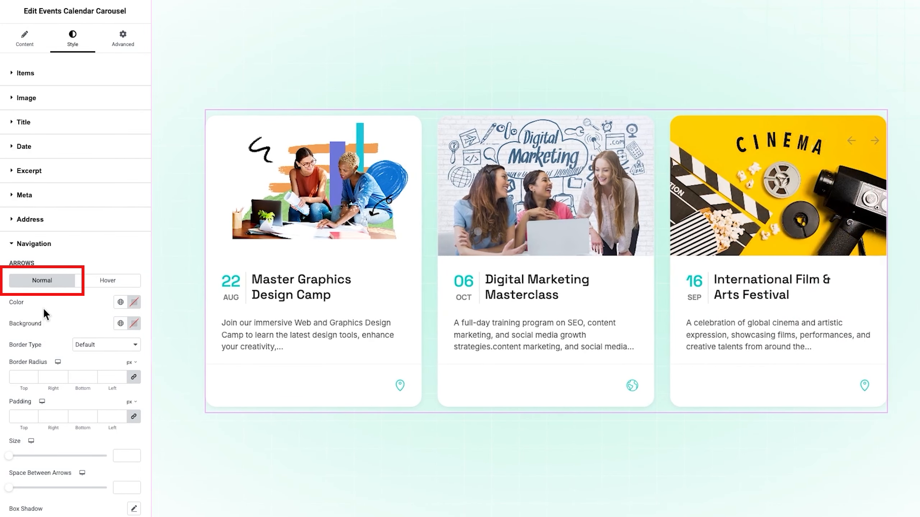
{"action": "left_click", "coordinate": [134, 324]}
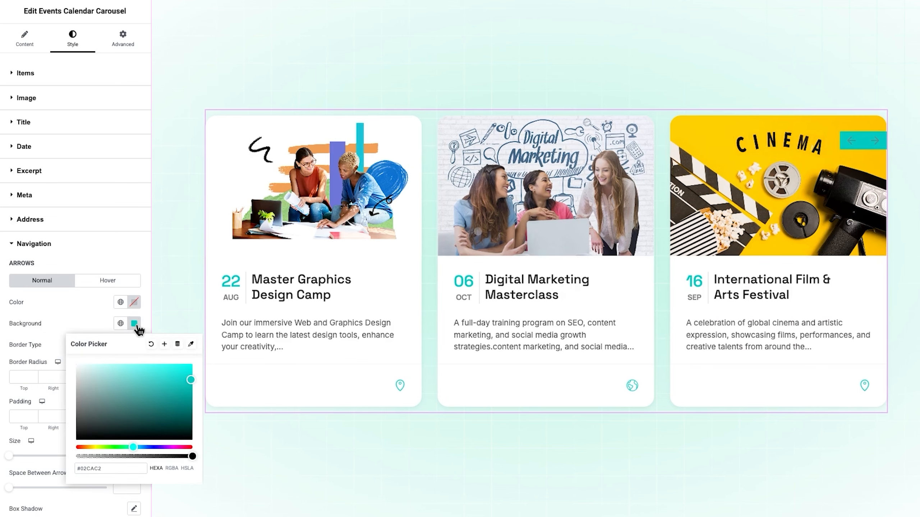
{"action": "left_click_drag", "start_coordinate": [191, 380], "coordinate": [195, 388]}
{"action": "left_click", "coordinate": [134, 302]}
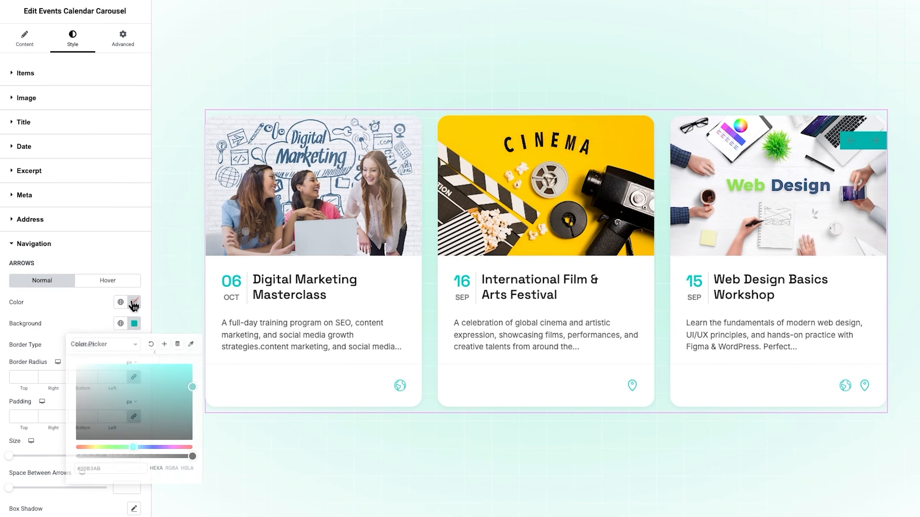
{"action": "left_click", "coordinate": [80, 305]}
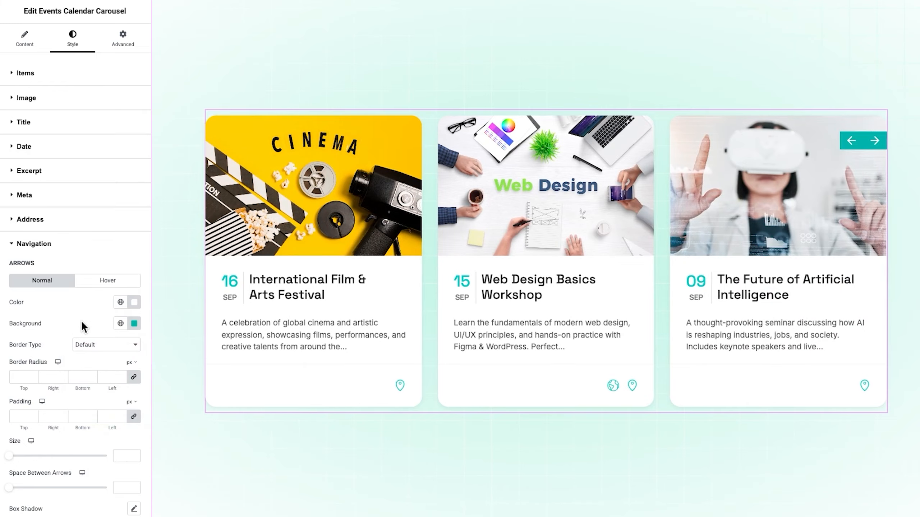
- Set the navigation arrows' border radius to 5 px and padding to 7 px on all sides
{"action": "scroll", "coordinate": [39, 326], "scroll_direction": "down", "scroll_amount": 2}
{"action": "scroll", "coordinate": [32, 303], "scroll_direction": "down", "scroll_amount": 3}
{"action": "left_click", "coordinate": [20, 203]}
{"action": "type", "text": "5"}
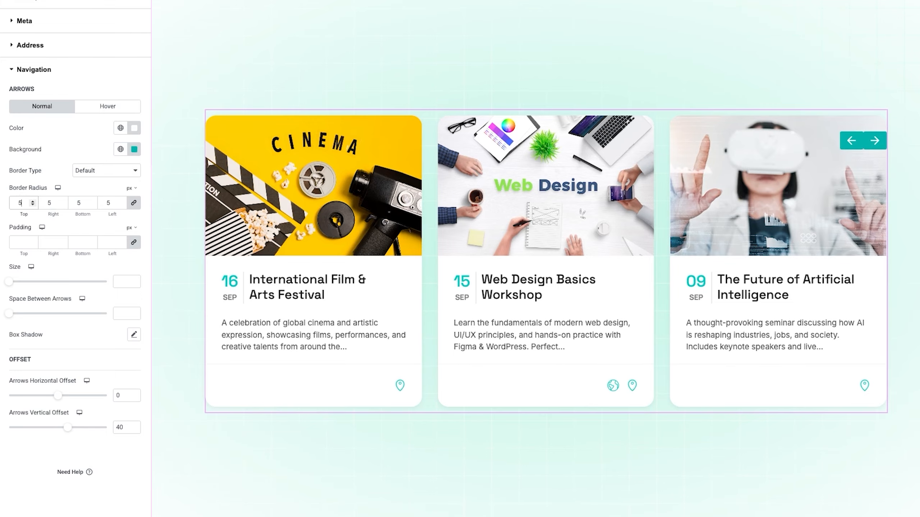
{"action": "left_click", "coordinate": [18, 242]}
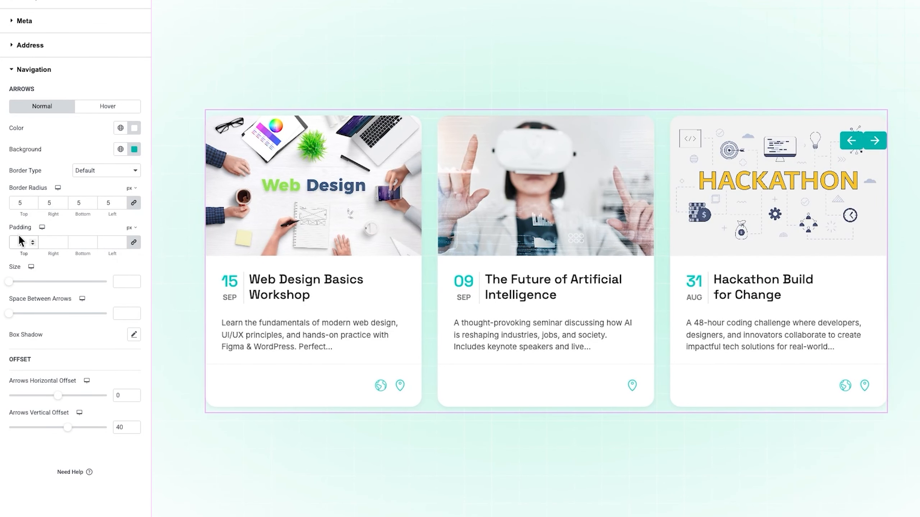
{"action": "type", "text": "7"}
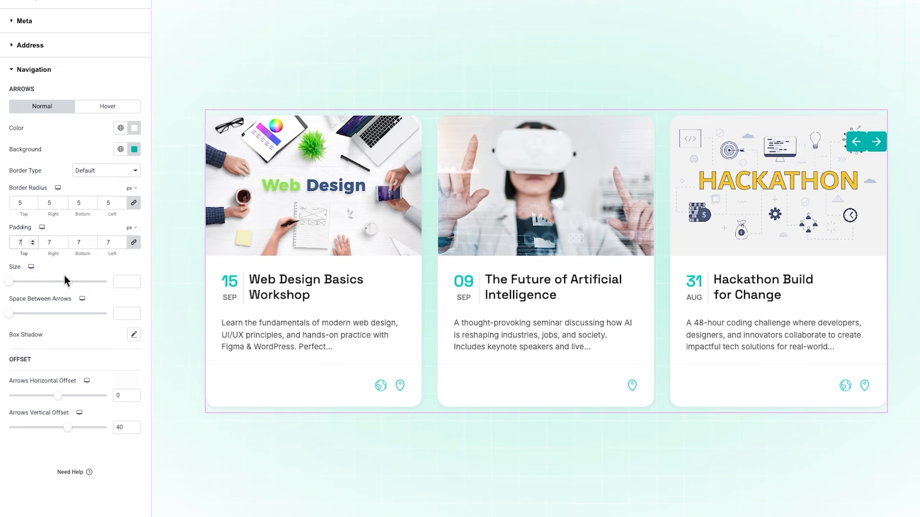
- Set the navigation arrows' size to 20 and the space between them to 6
{"action": "left_click", "coordinate": [114, 281]}
{"action": "type", "text": "15"}
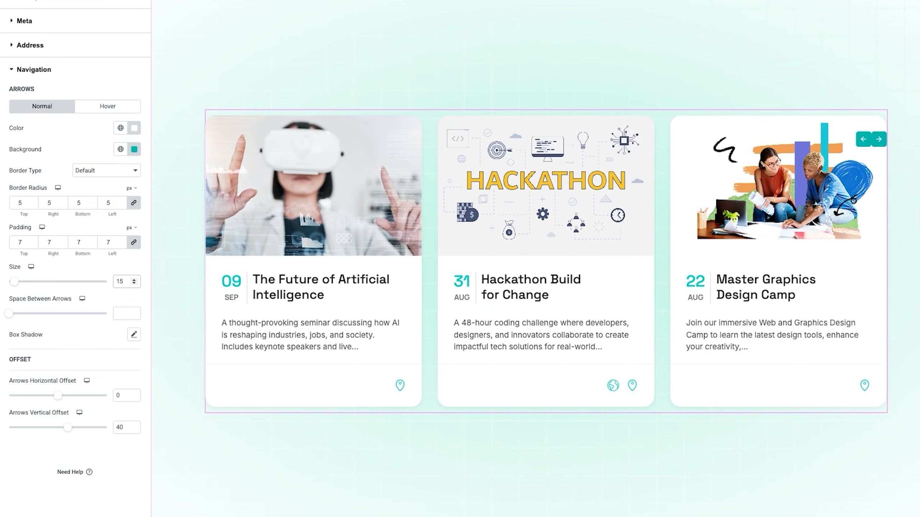
{"action": "key", "text": "Up"}
{"action": "key", "text": "Up"}
{"action": "key", "text": "Up"}
{"action": "key", "text": "Up"}
{"action": "key", "text": "Up"}
{"action": "key", "text": "Up"}
{"action": "key", "text": "Up"}
{"action": "key", "text": "Up"}
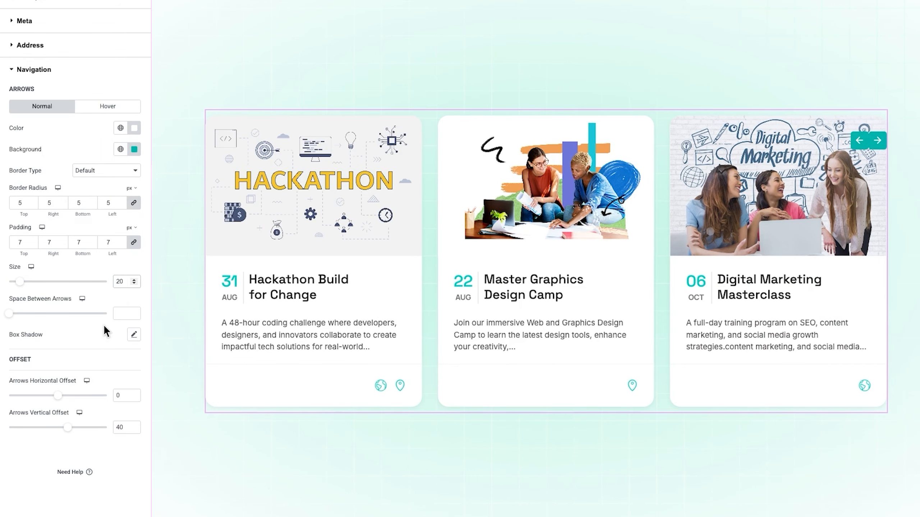
{"action": "type", "text": "8"}
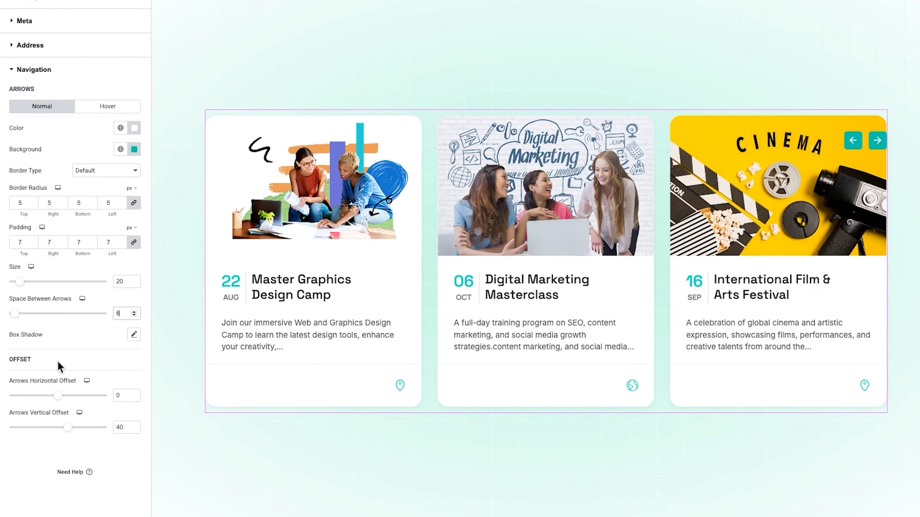
- Move the arrows above the carousel with a horizontal offset of -8 and a vertical offset of -45
{"action": "left_click", "coordinate": [125, 394]}
{"action": "left_click_drag", "start_coordinate": [63, 399], "coordinate": [48, 429]}
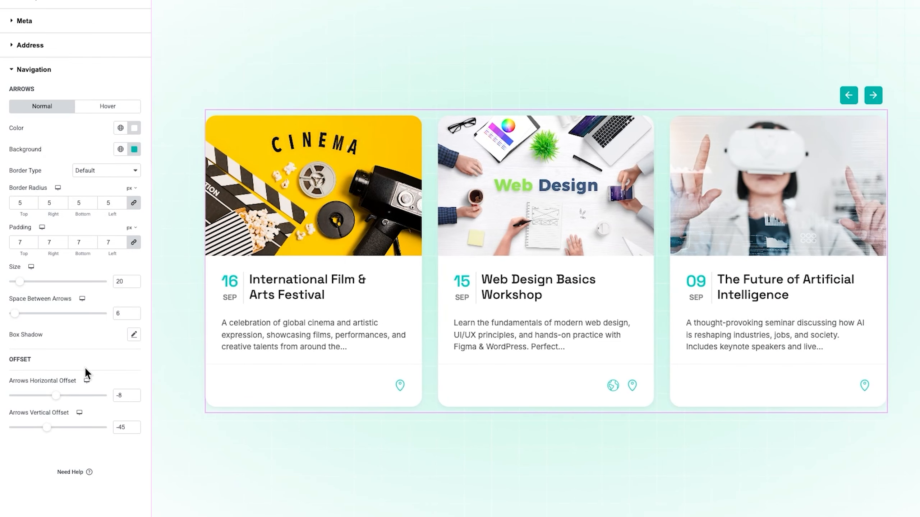
- Set the navigation arrows' hover color to white
{"action": "scroll", "coordinate": [87, 326], "scroll_direction": "up", "scroll_amount": 3}
{"action": "left_click", "coordinate": [106, 228]}
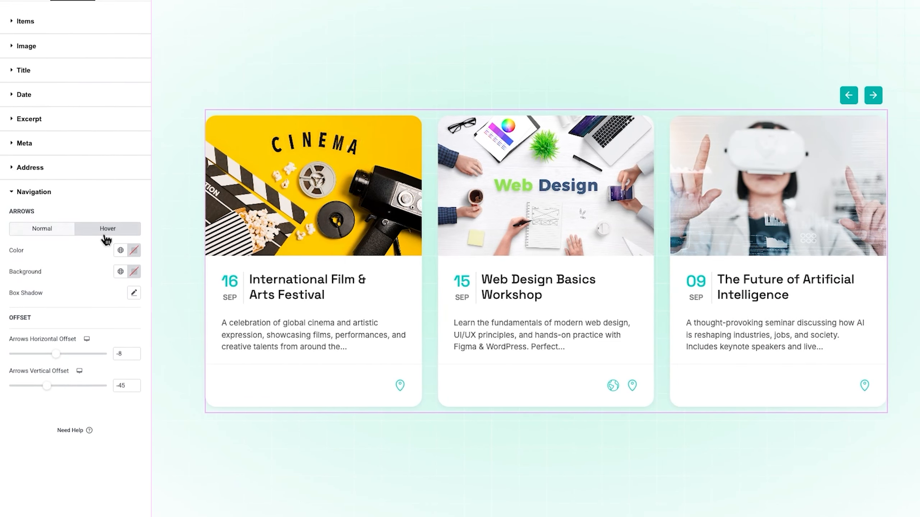
{"action": "scroll", "coordinate": [104, 254], "scroll_direction": "up", "scroll_amount": 1}
{"action": "left_click", "coordinate": [134, 282]}
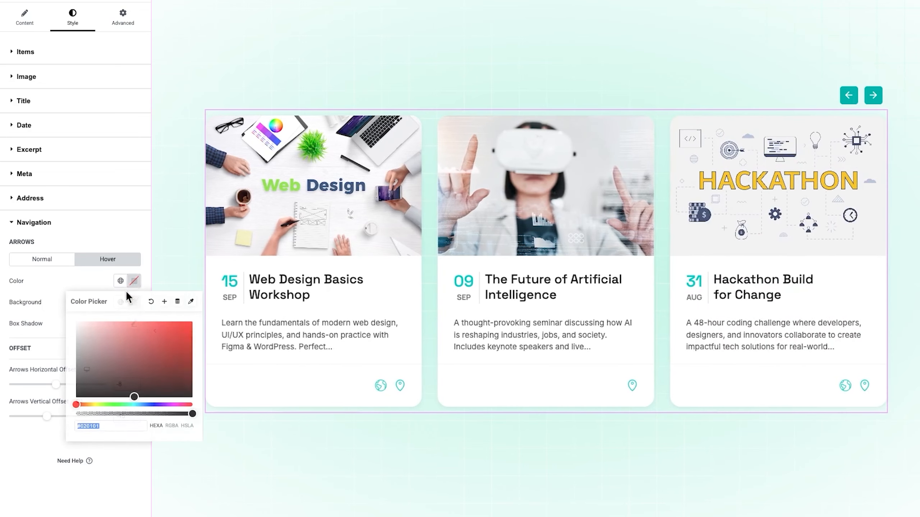
{"action": "left_click_drag", "start_coordinate": [87, 332], "coordinate": [42, 315]}
{"action": "left_click", "coordinate": [134, 302]}
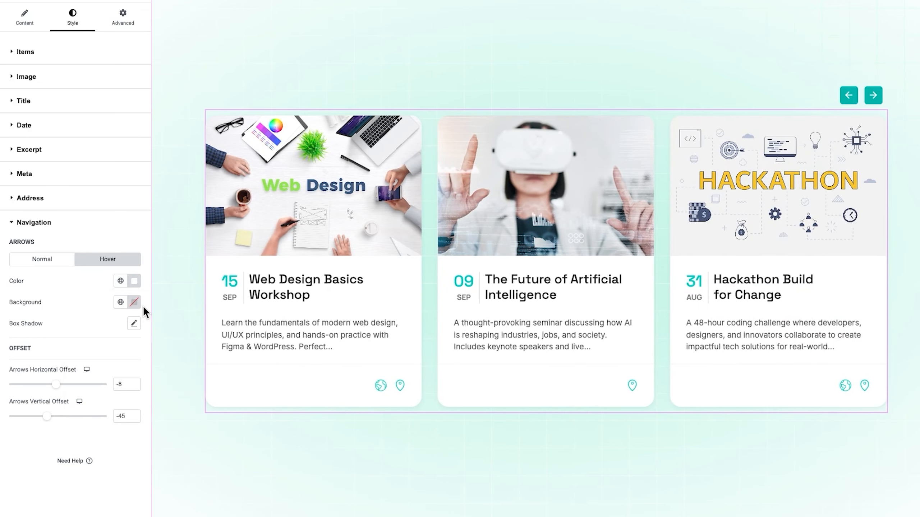
- Set the navigation arrows' hover background to near-black #1F1E1E
{"action": "left_click", "coordinate": [134, 302]}
{"action": "left_click_drag", "start_coordinate": [107, 379], "coordinate": [77, 410]}
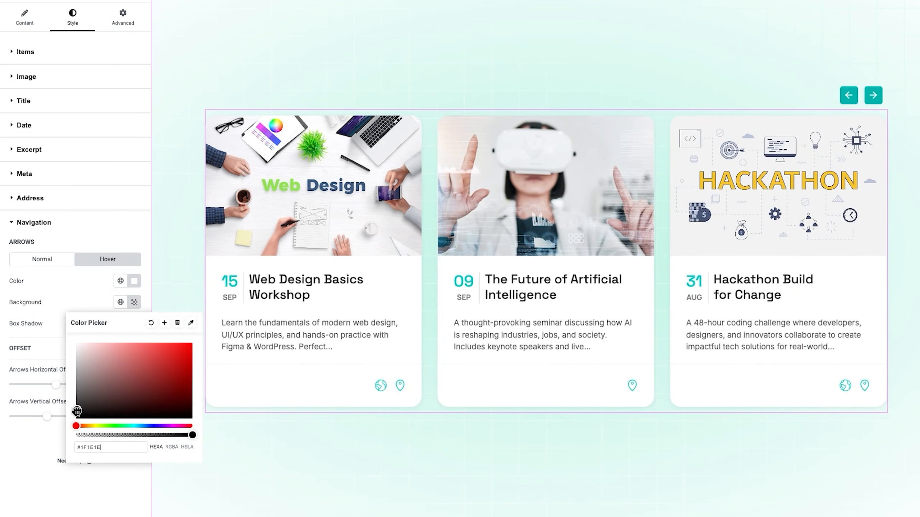
{"action": "left_click", "coordinate": [74, 298]}
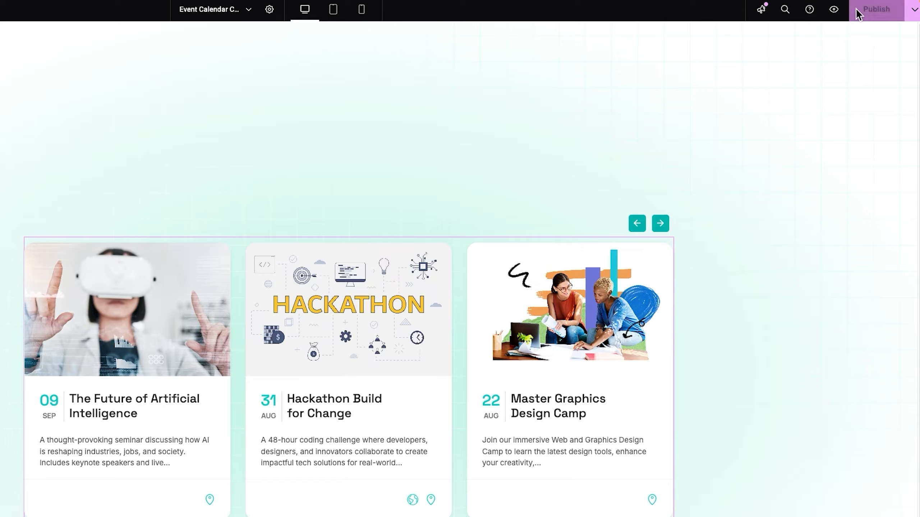
- Preview the page and step the event carousel forward with its next arrow to check navigation and hover styling
{"action": "left_click", "coordinate": [839, 14]}
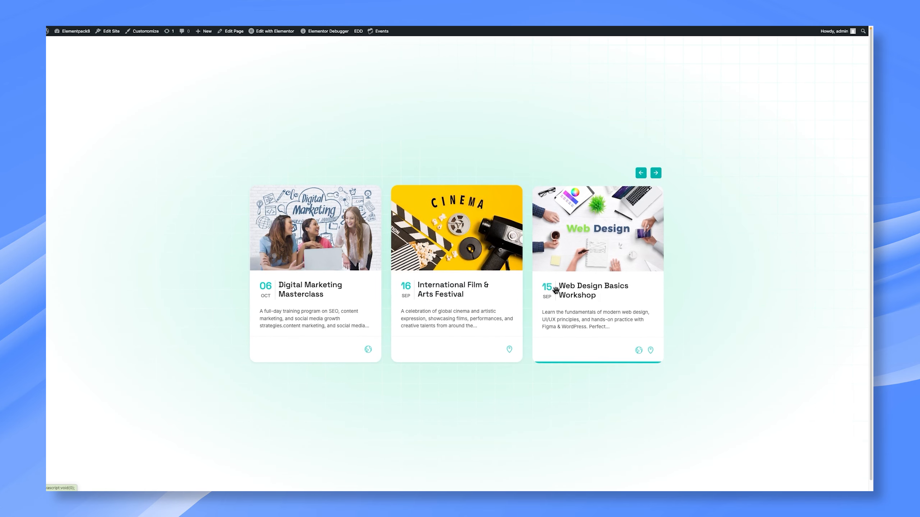
{"action": "left_click", "coordinate": [657, 174]}
{"action": "left_click", "coordinate": [657, 174]}
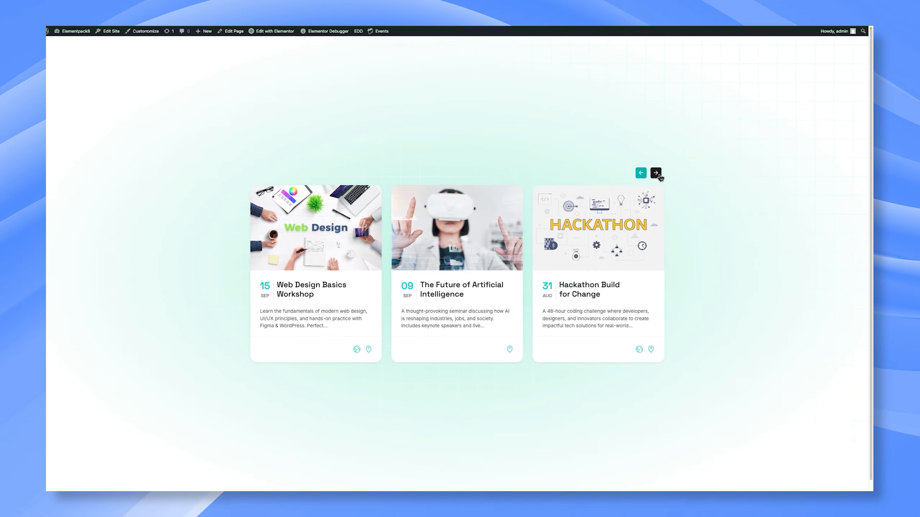
{"action": "left_click", "coordinate": [657, 174]}
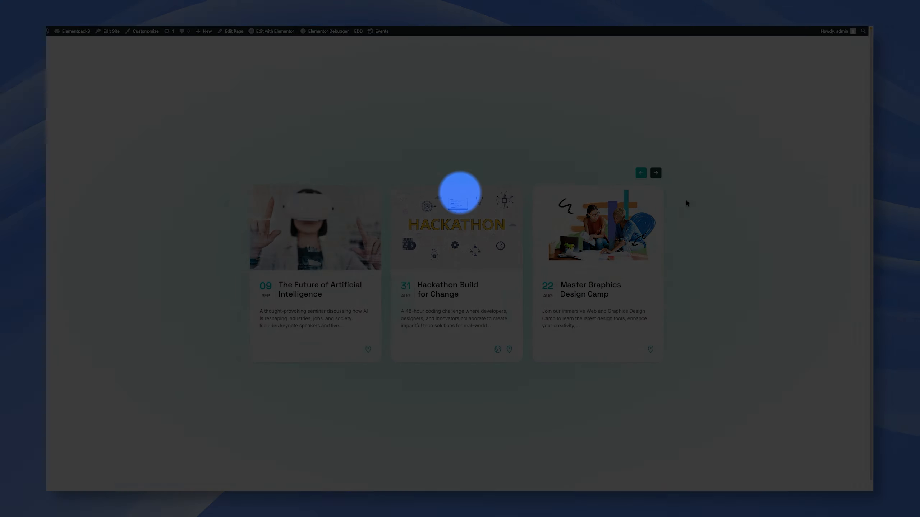